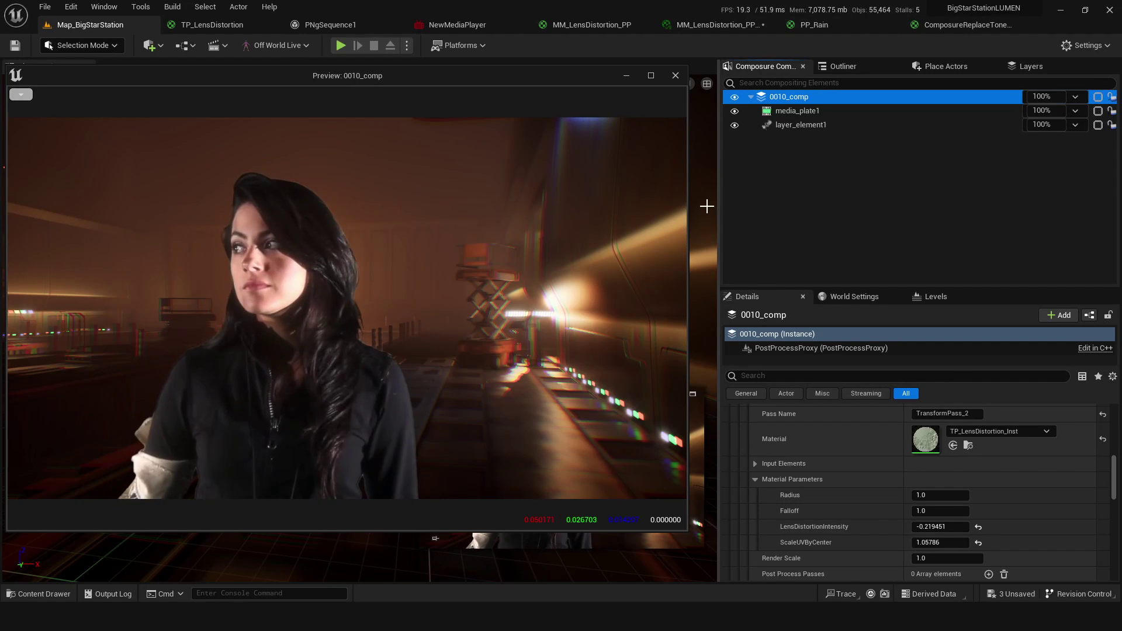
Step: Shrink the 0010_comp preview window and position it so that the project's content browser is fully accessible
{"action": "left_click", "coordinate": [782, 177]}
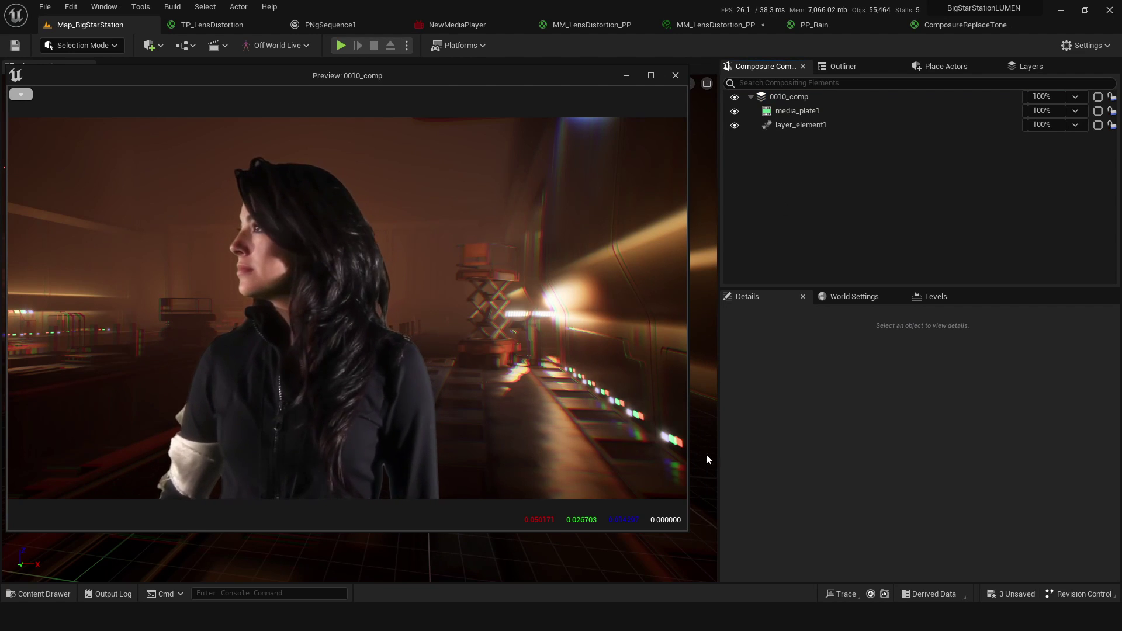
{"action": "left_click_drag", "start_coordinate": [685, 528], "coordinate": [549, 391]}
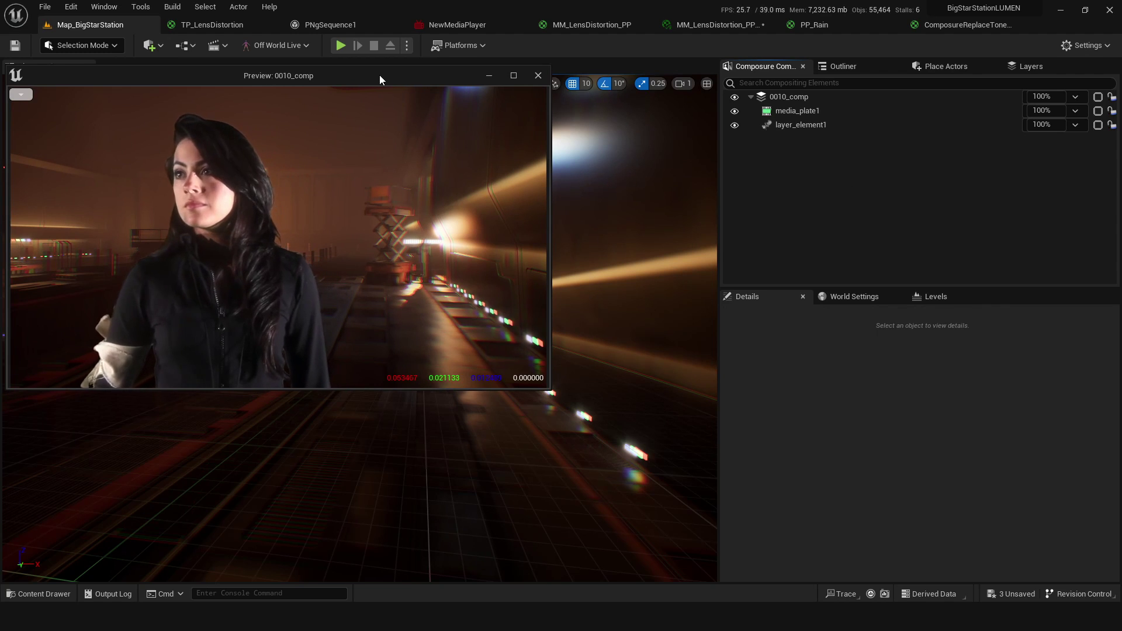
{"action": "key", "text": "ctrl+space"}
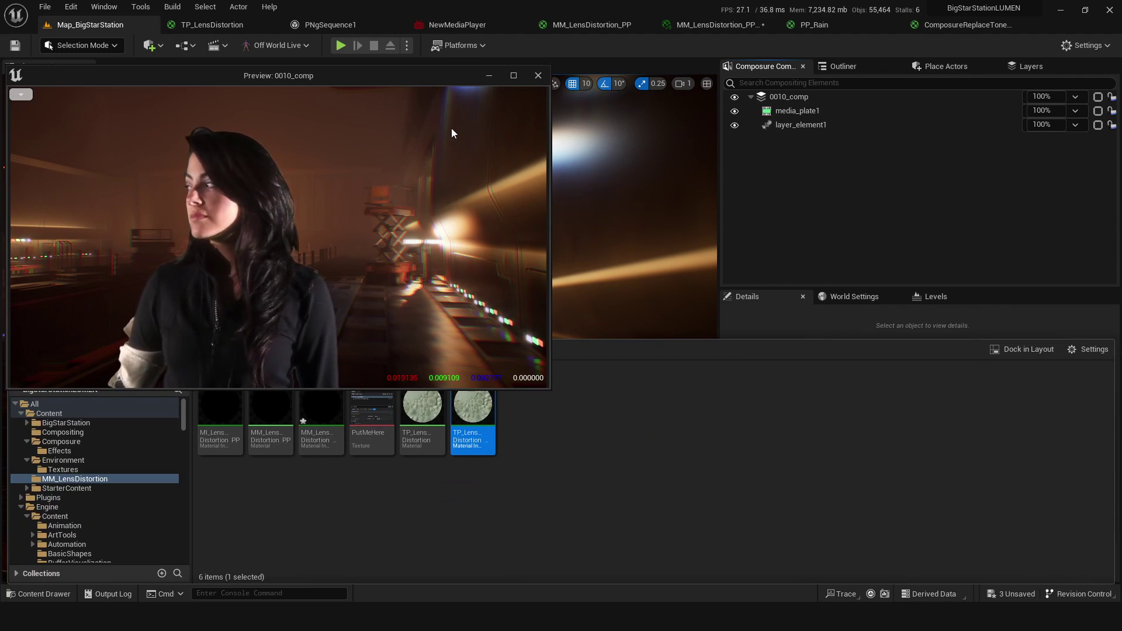
{"action": "left_click_drag", "start_coordinate": [411, 72], "coordinate": [433, 21]}
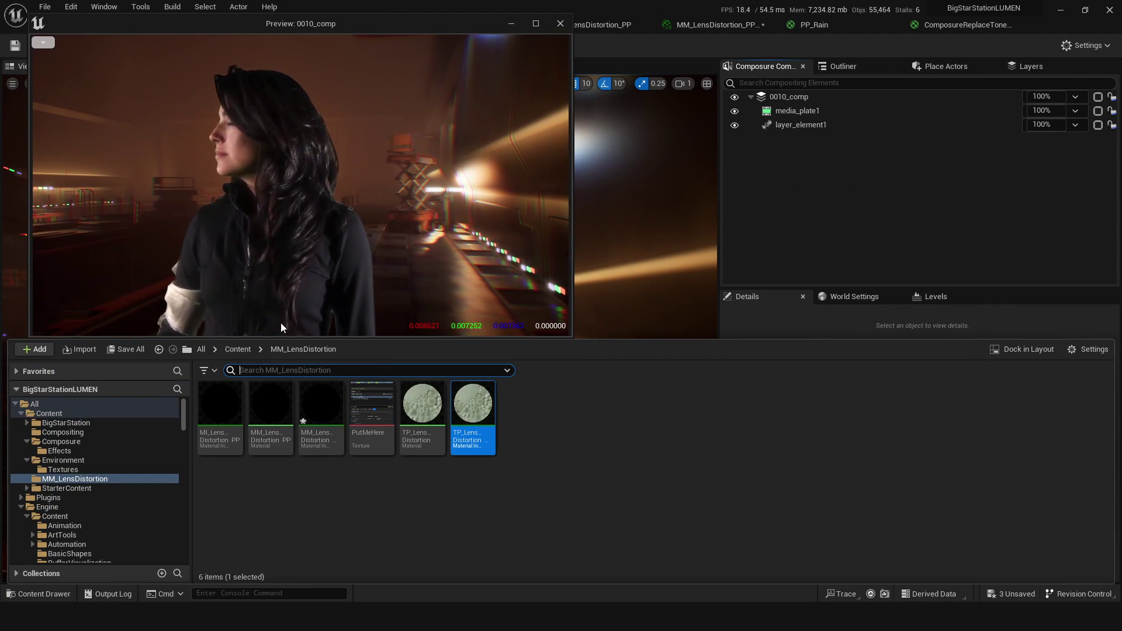
Step: Create a new blueprint class in the Content folder with DefaultCameraShakeBase as its parent class
{"action": "left_click", "coordinate": [238, 348]}
{"action": "right_click", "coordinate": [302, 563]}
{"action": "left_click", "coordinate": [347, 141]}
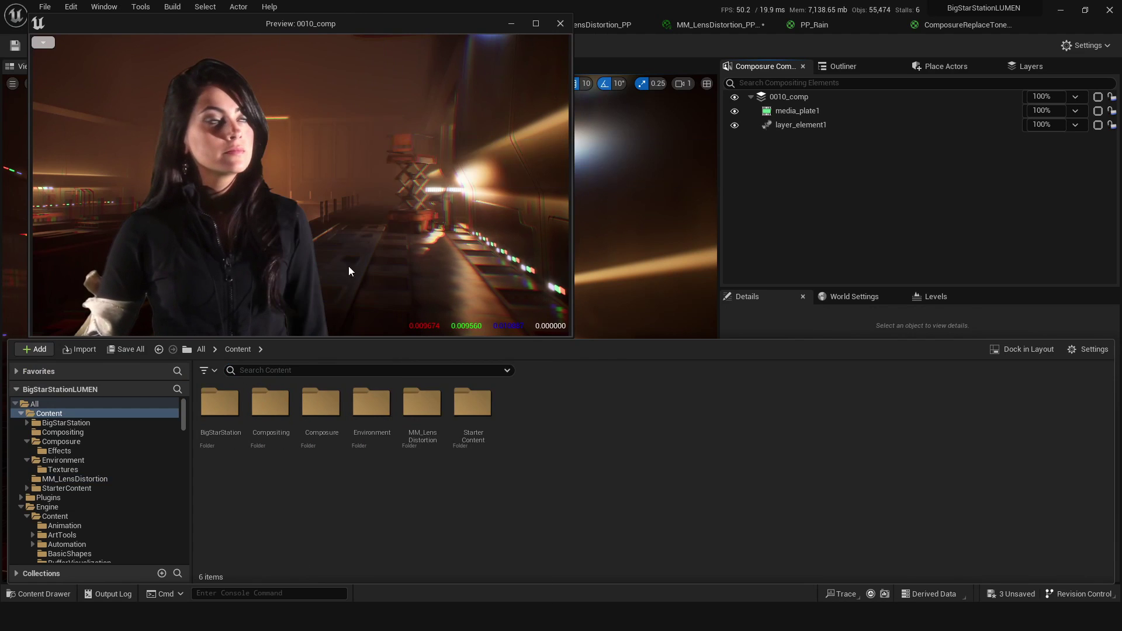
{"action": "type", "text": "camera shake"}
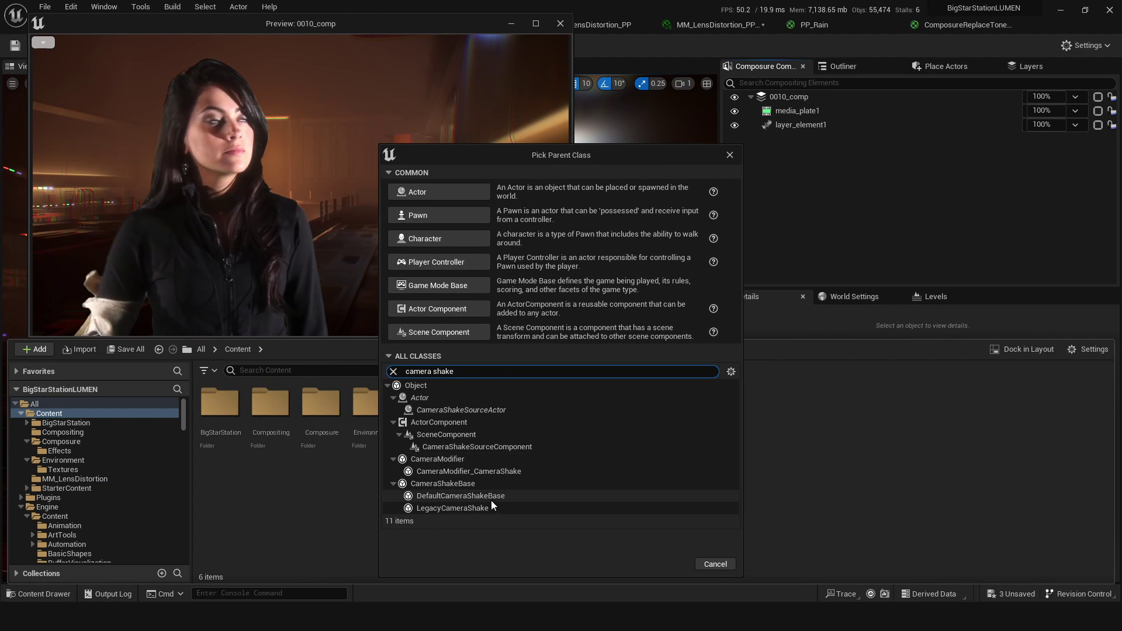
{"action": "left_click", "coordinate": [483, 496]}
{"action": "left_click", "coordinate": [668, 564]}
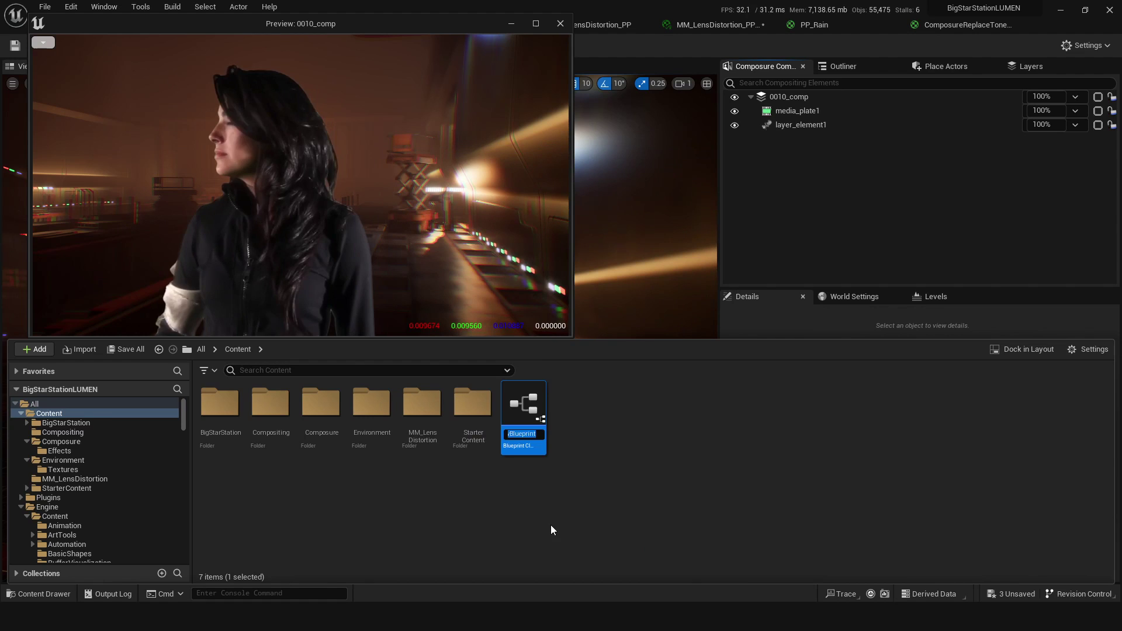
Step: Open the new camera shake blueprint, examine its Root Shake Pattern location, FOV and timing settings, and close it along with the preview window
{"action": "double_click", "coordinate": [517, 397]}
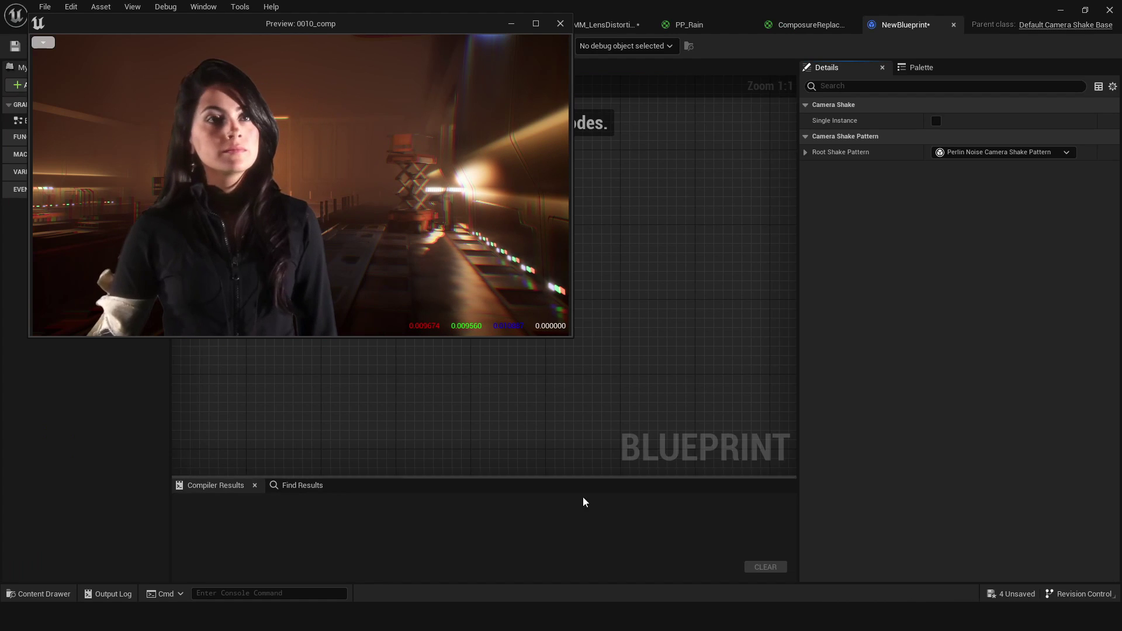
{"action": "left_click", "coordinate": [805, 152]}
{"action": "left_click", "coordinate": [817, 168]}
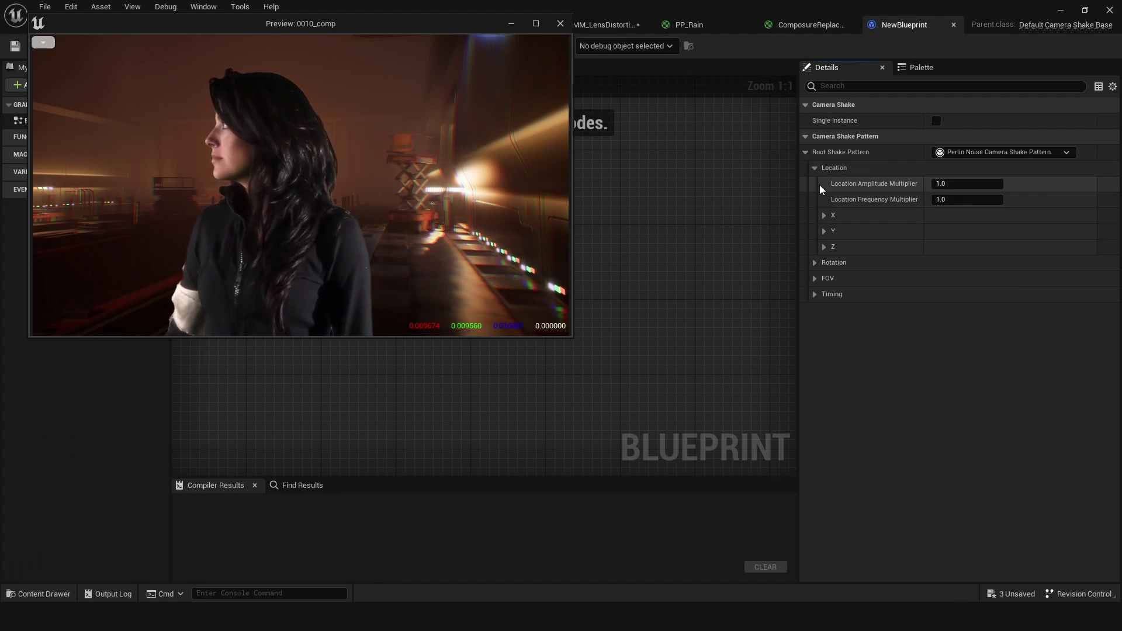
{"action": "left_click", "coordinate": [816, 279]}
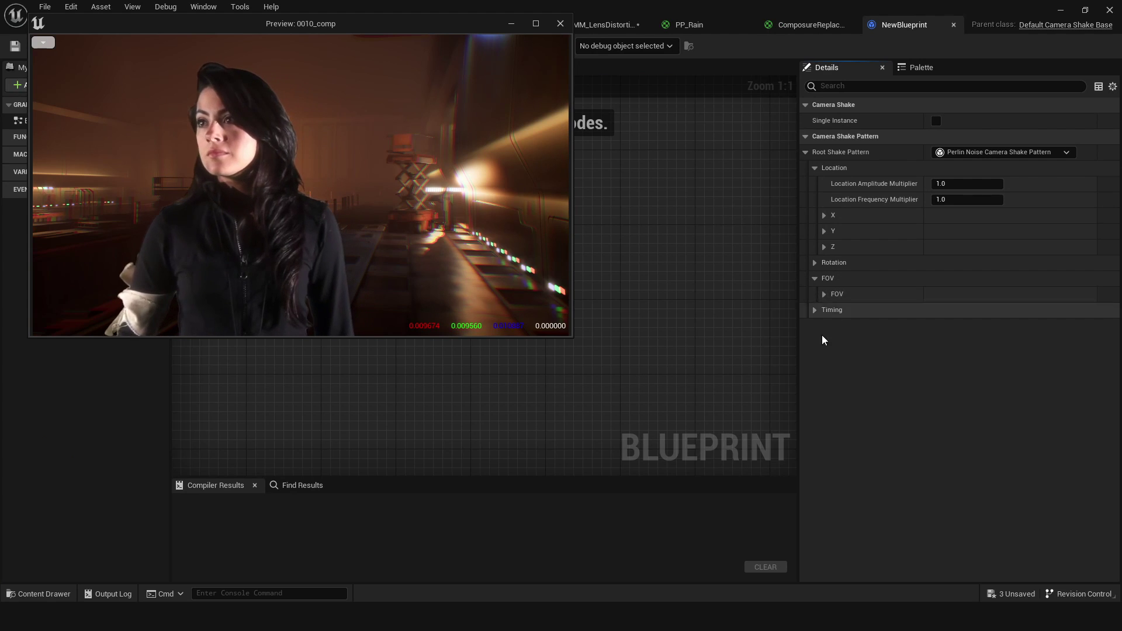
{"action": "left_click", "coordinate": [815, 310]}
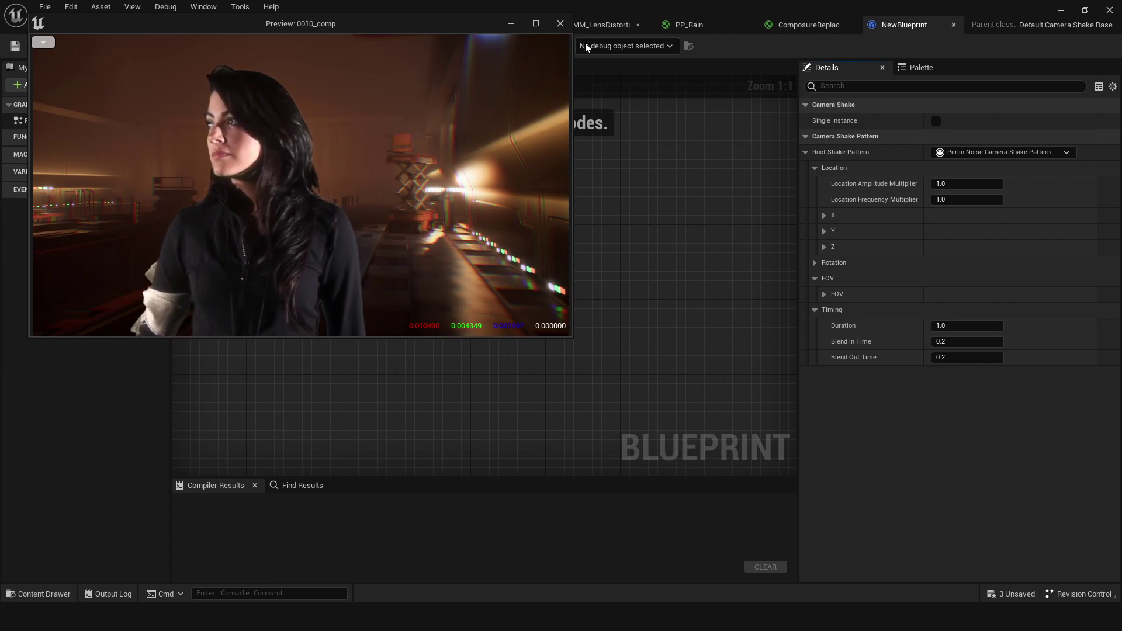
{"action": "left_click", "coordinate": [560, 26]}
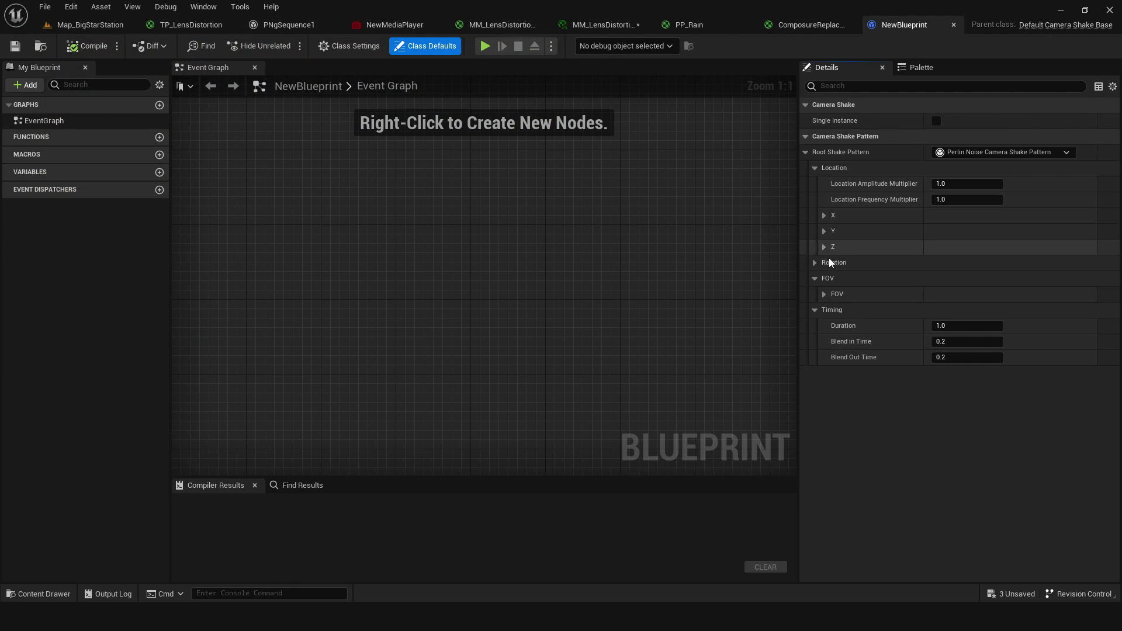
{"action": "left_click", "coordinate": [953, 26]}
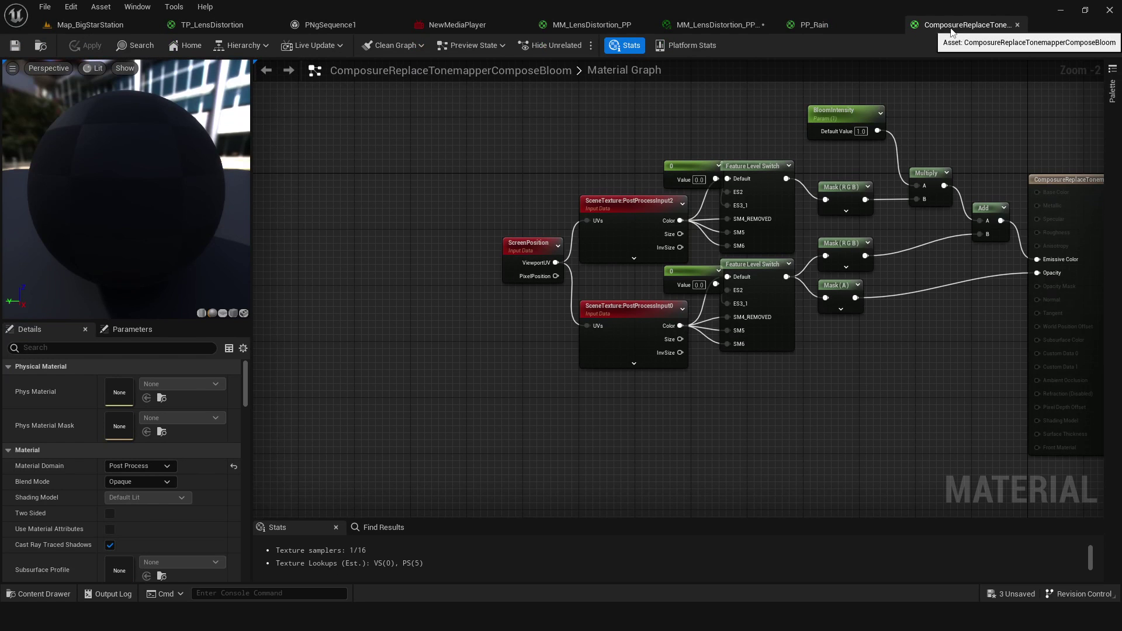
Step: Return to the Map_BigStarStation level and select the PP_2DCameraShake material in the Composure/Effects content folder
{"action": "left_click", "coordinate": [111, 26]}
{"action": "key", "text": "ctrl+space"}
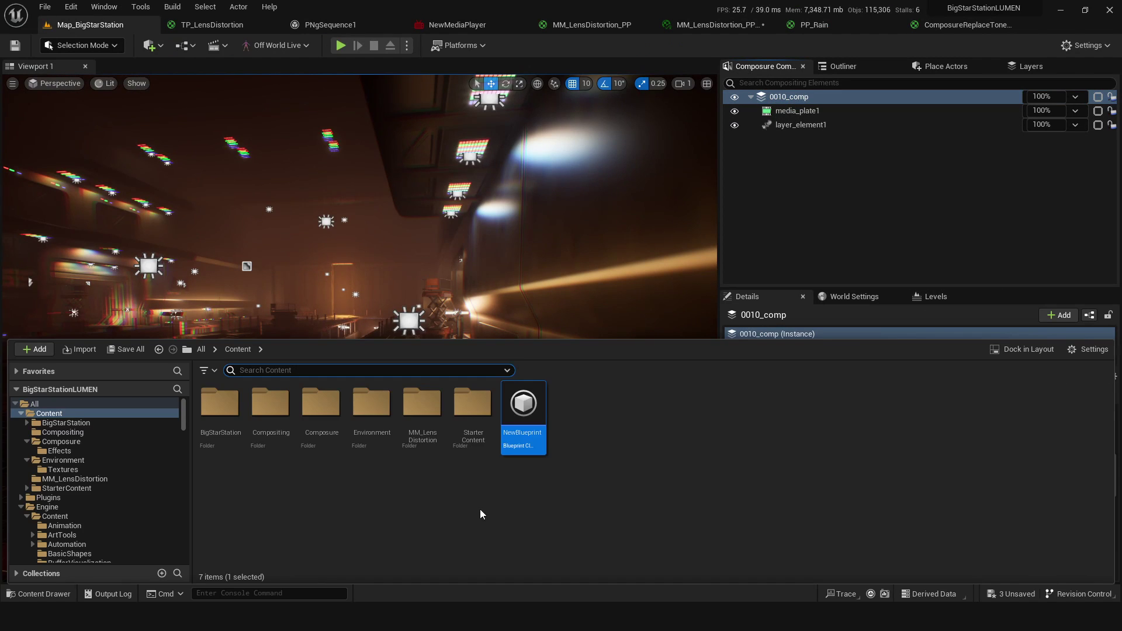
{"action": "double_click", "coordinate": [257, 421]}
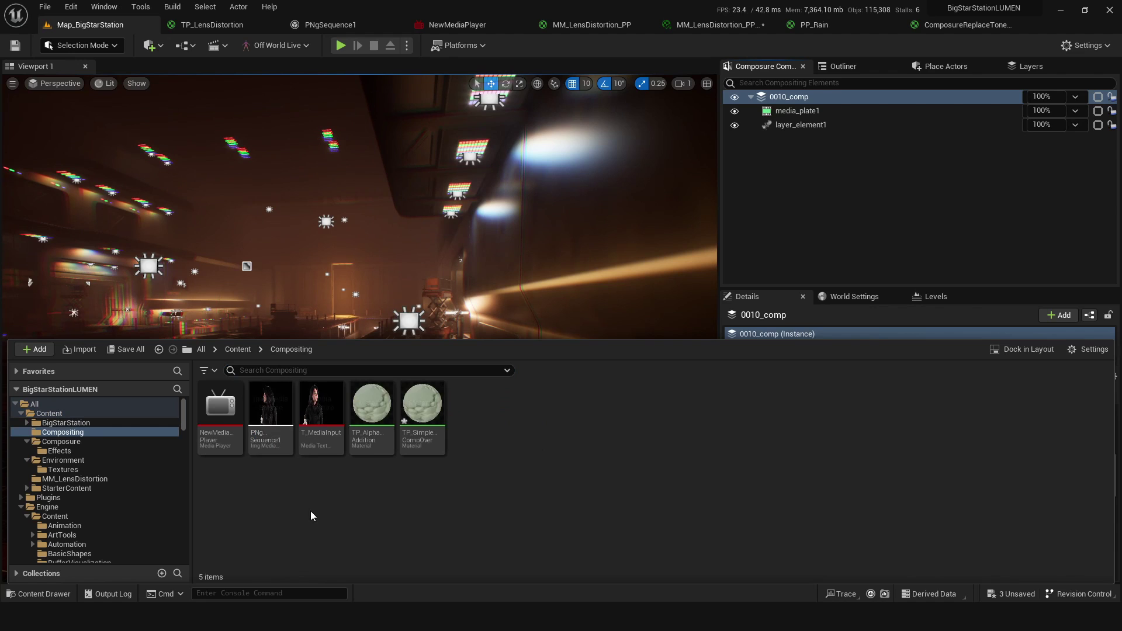
{"action": "left_click", "coordinate": [237, 349]}
{"action": "double_click", "coordinate": [327, 418]}
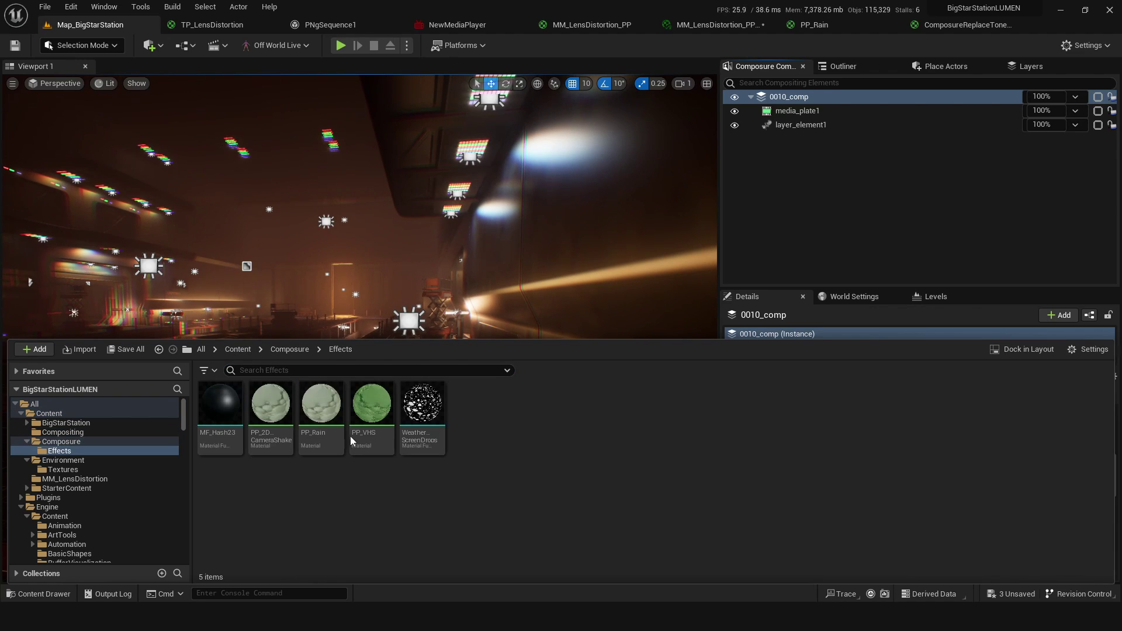
{"action": "left_click", "coordinate": [271, 408]}
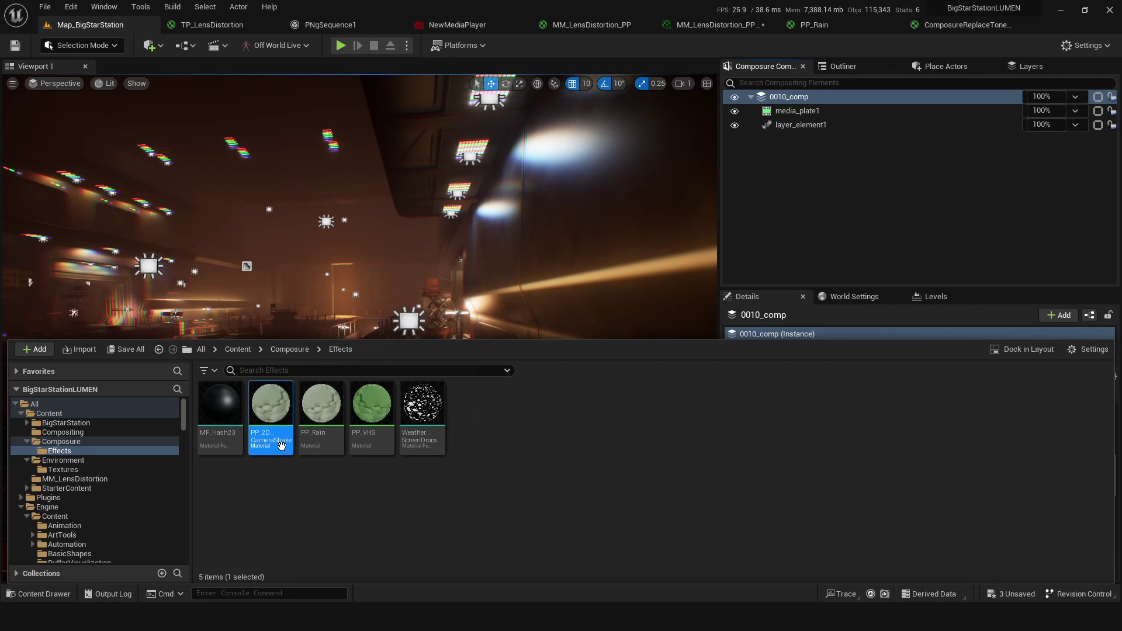
Step: Add a transform pass to 0010_comp as a Compositing Element Material Pass using the PP_2DCameraShake material
{"action": "left_click", "coordinate": [839, 95]}
{"action": "scroll", "coordinate": [964, 455], "scroll_direction": "up", "scroll_amount": 3}
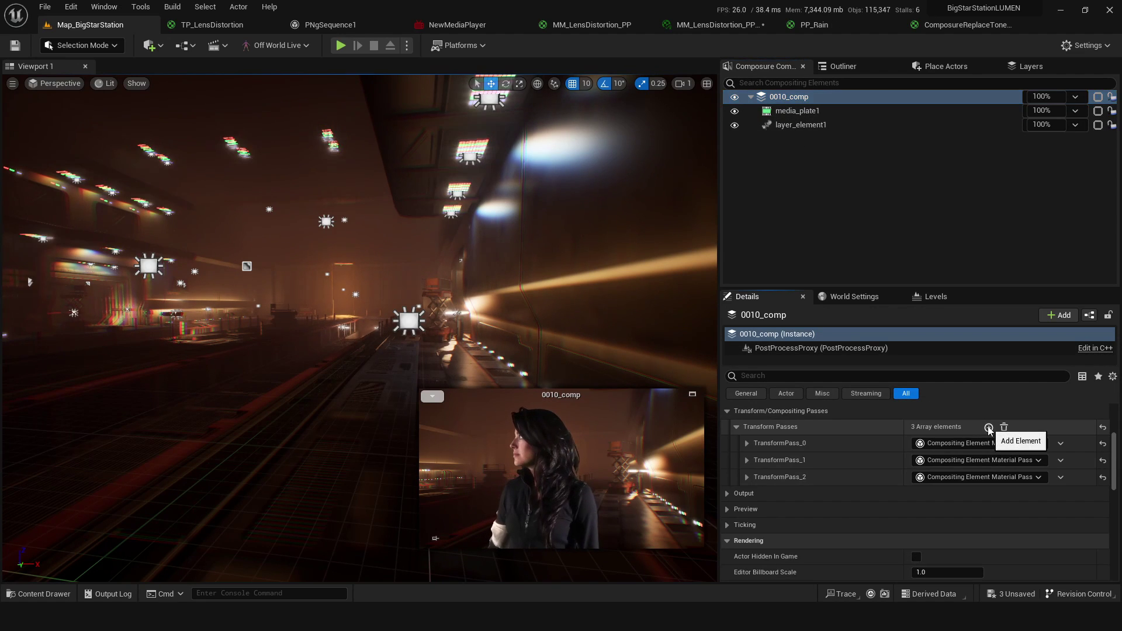
{"action": "left_click", "coordinate": [988, 427]}
{"action": "left_click", "coordinate": [938, 498]}
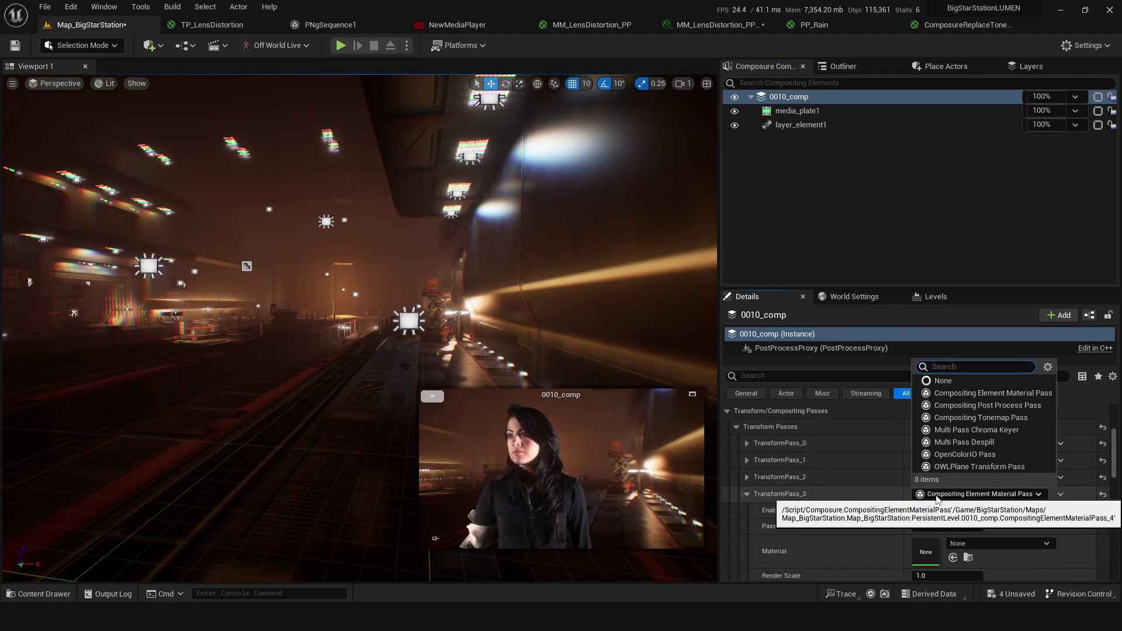
{"action": "left_click", "coordinate": [1008, 392]}
{"action": "left_click", "coordinate": [998, 496]}
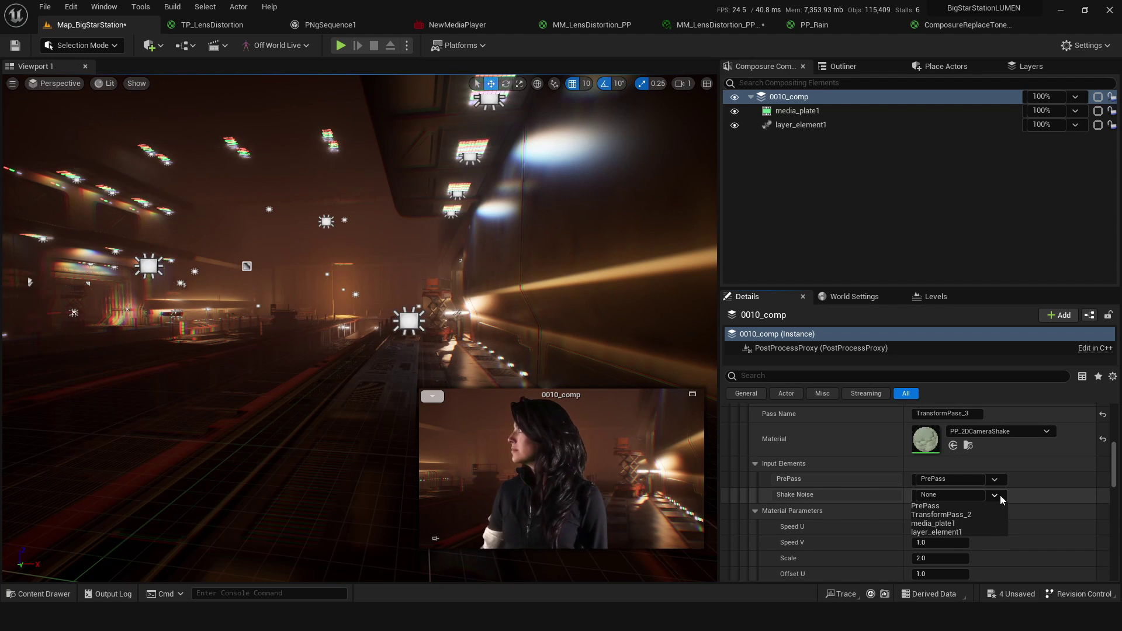
{"action": "left_click", "coordinate": [999, 496]}
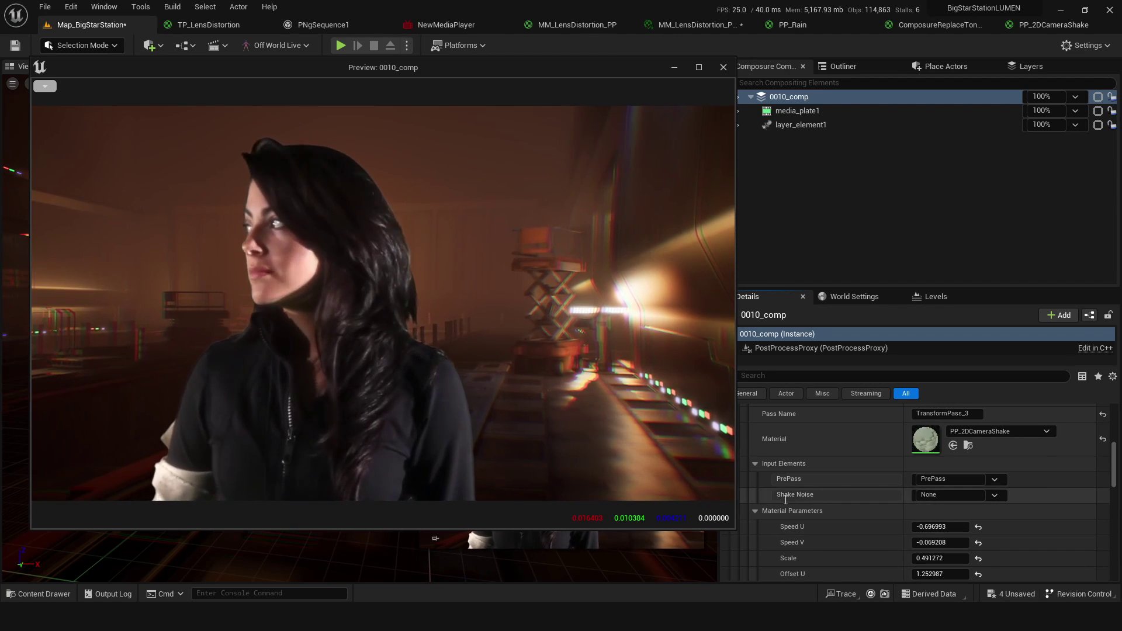
Step: Open the PP_2DCameraShake material and examine its Shake Noise texture parameter and the Speed and Scale nodes that drive the texture coordinates
{"action": "double_click", "coordinate": [924, 441]}
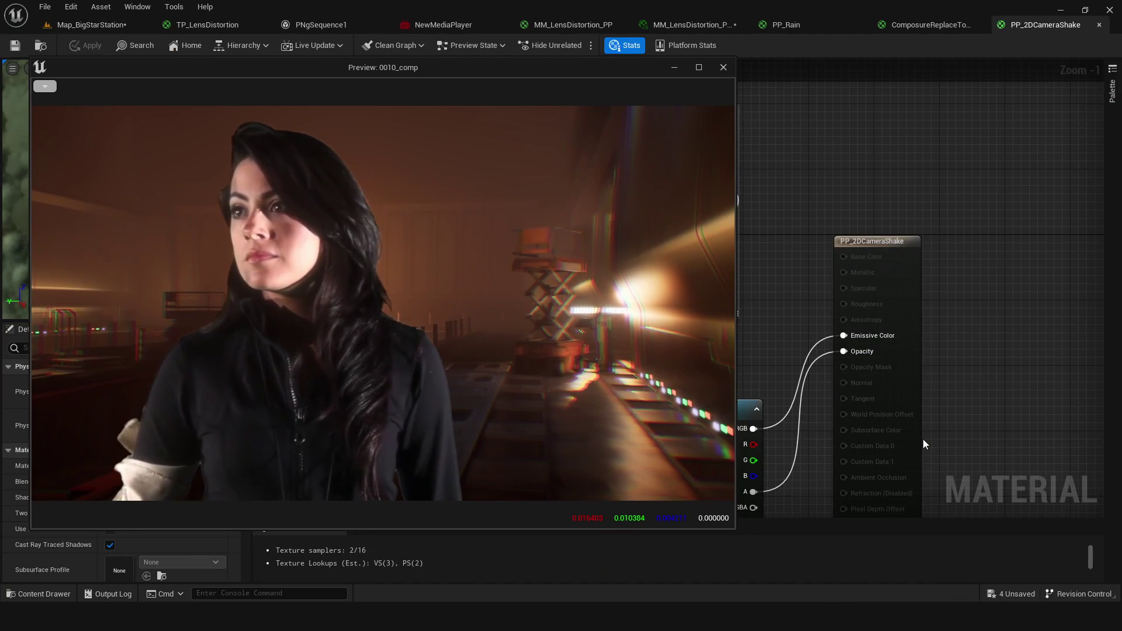
{"action": "left_click", "coordinate": [674, 67]}
{"action": "right_click_drag", "start_coordinate": [401, 384], "coordinate": [641, 160]}
{"action": "right_click_drag", "start_coordinate": [554, 198], "coordinate": [657, 163]}
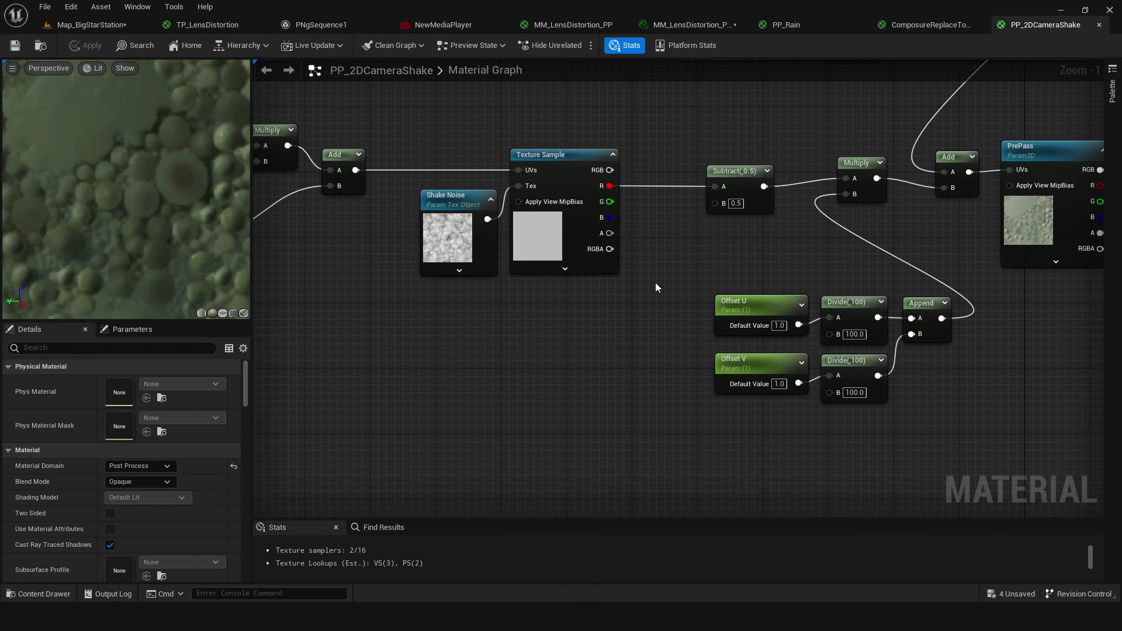
{"action": "right_click_drag", "start_coordinate": [543, 326], "coordinate": [601, 349]}
{"action": "left_click", "coordinate": [505, 254]}
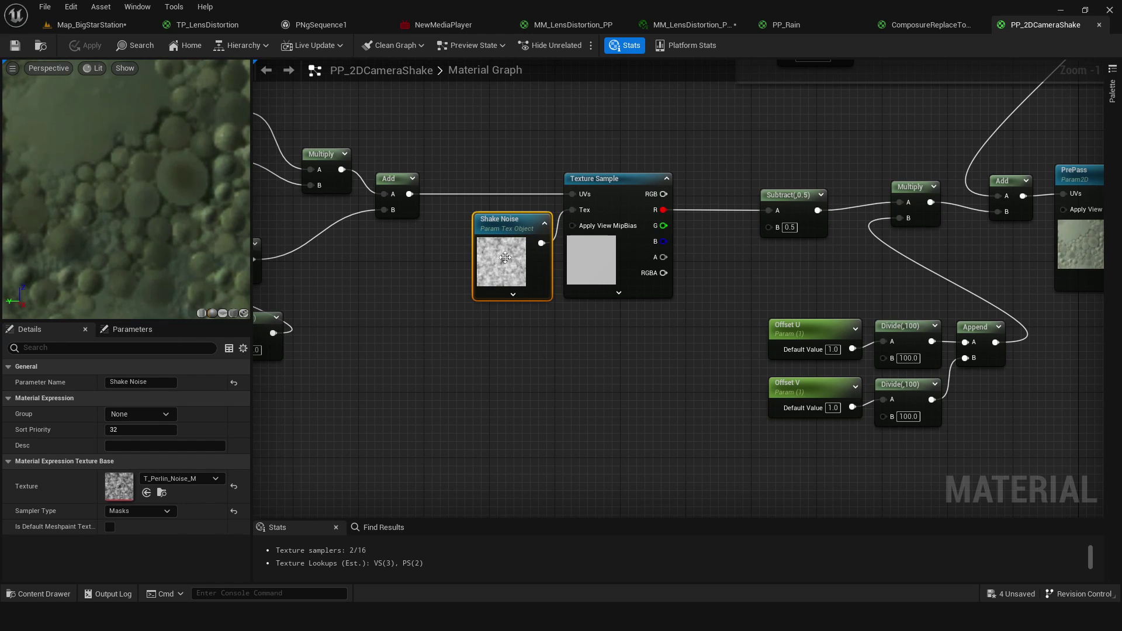
{"action": "right_click_drag", "start_coordinate": [475, 355], "coordinate": [591, 399]}
{"action": "scroll", "coordinate": [520, 370], "scroll_direction": "down", "scroll_amount": 1}
{"action": "right_click_drag", "start_coordinate": [256, 244], "coordinate": [665, 344]}
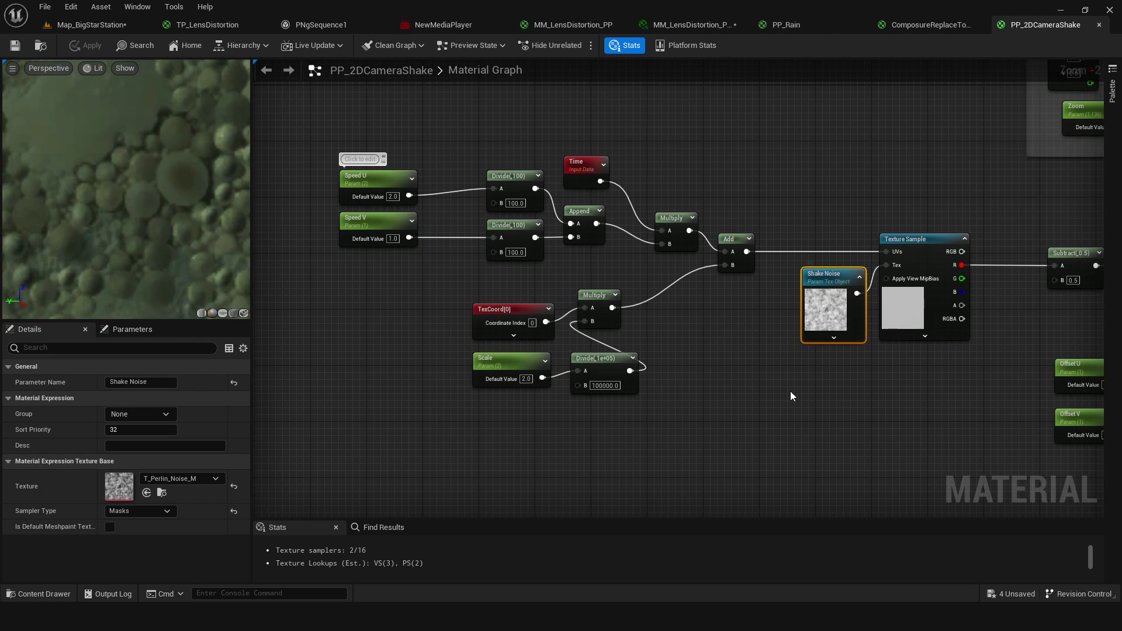
Step: Examine the material's Zoom group, the PrePass texture sample feeding the output, and the Offset U and Offset V nodes
{"action": "right_click_drag", "start_coordinate": [774, 401], "coordinate": [534, 251]}
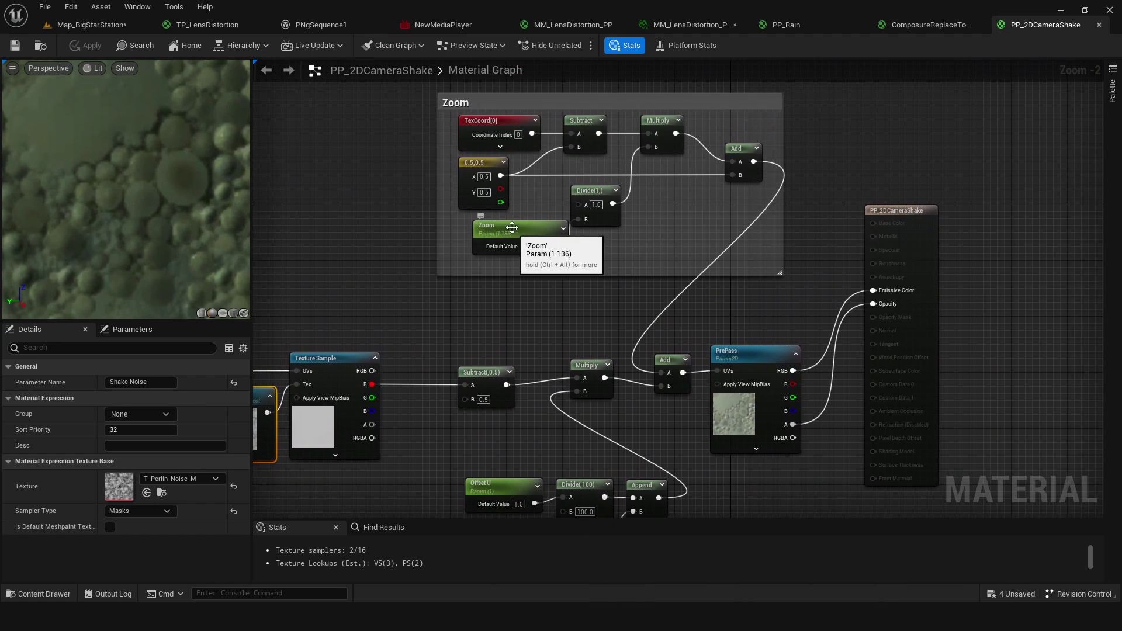
{"action": "right_click_drag", "start_coordinate": [685, 318], "coordinate": [661, 407]}
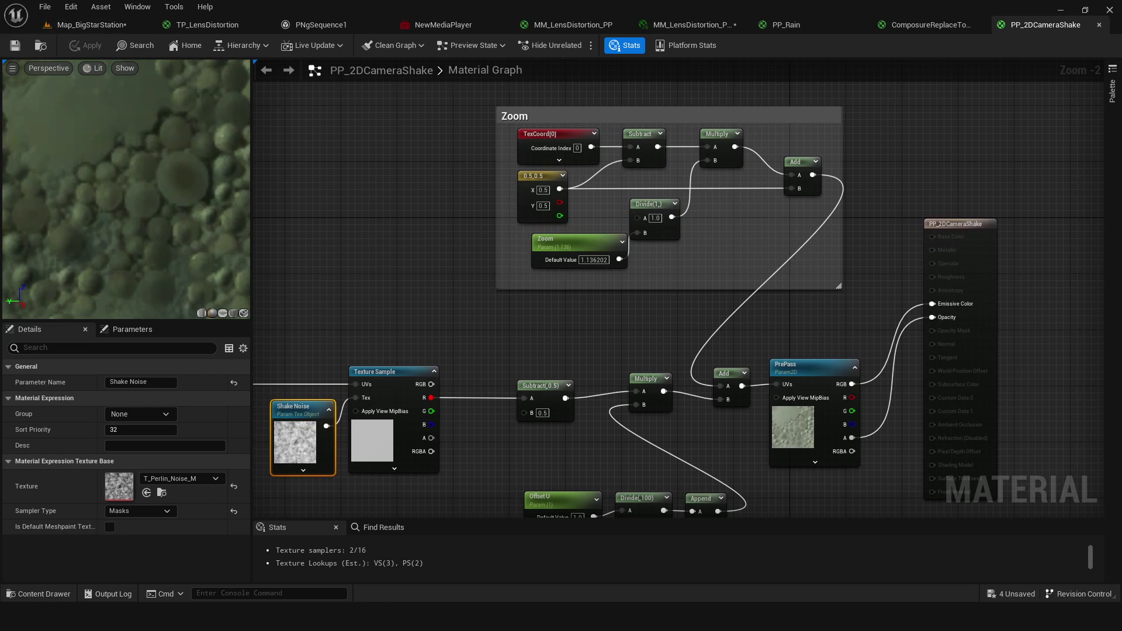
{"action": "right_click_drag", "start_coordinate": [820, 375], "coordinate": [708, 313]}
{"action": "left_click", "coordinate": [695, 303]}
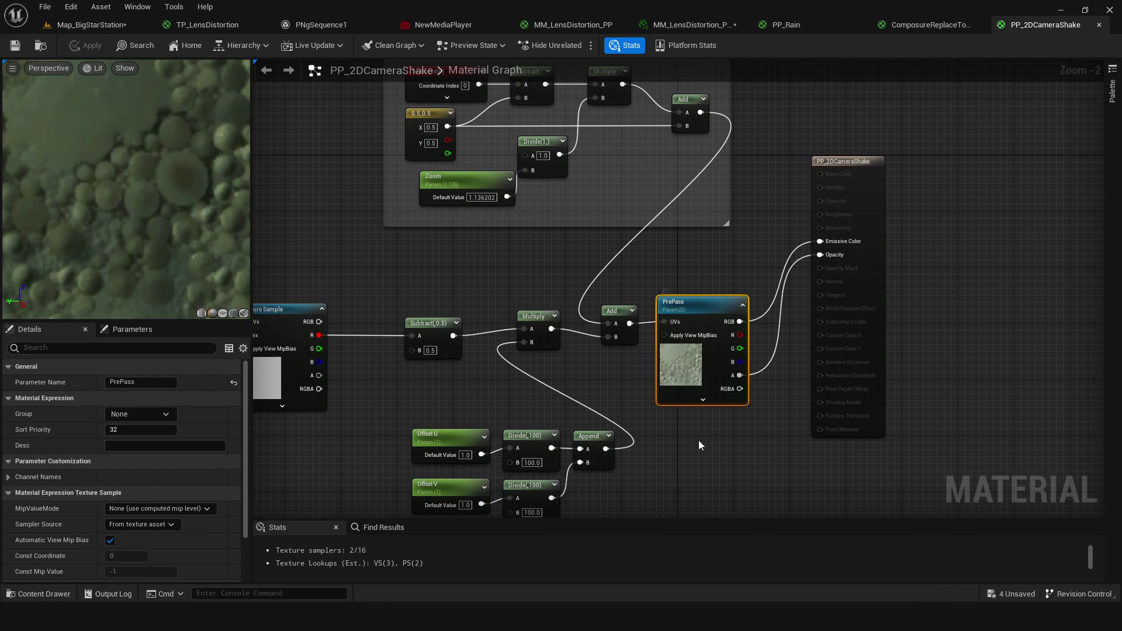
{"action": "right_click_drag", "start_coordinate": [670, 450], "coordinate": [776, 433]}
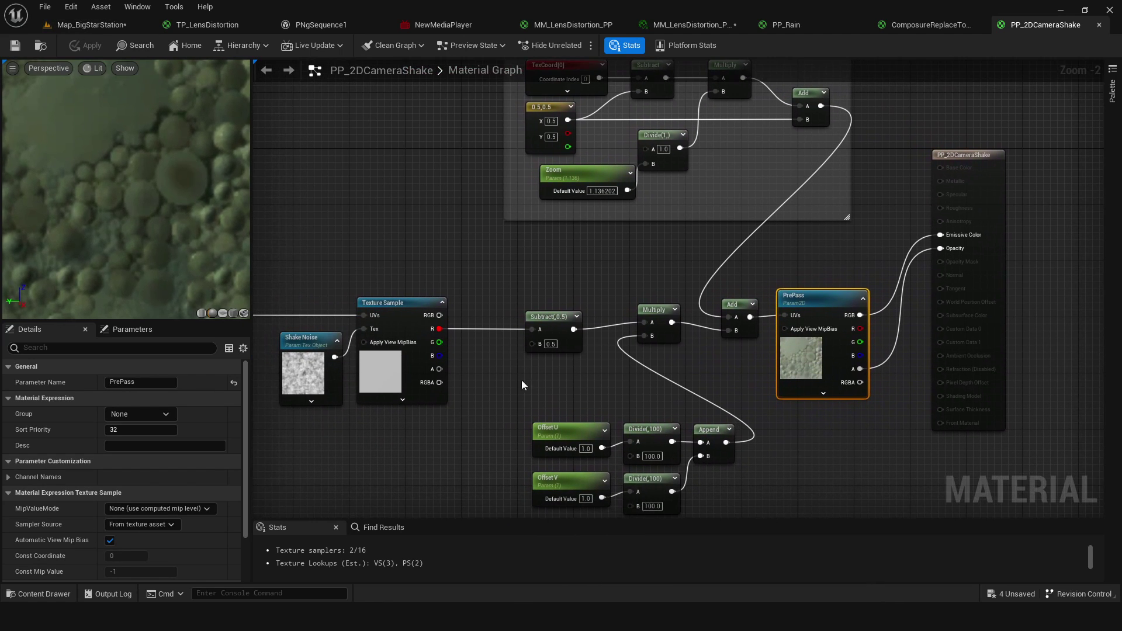
{"action": "right_click_drag", "start_coordinate": [988, 263], "coordinate": [995, 216]}
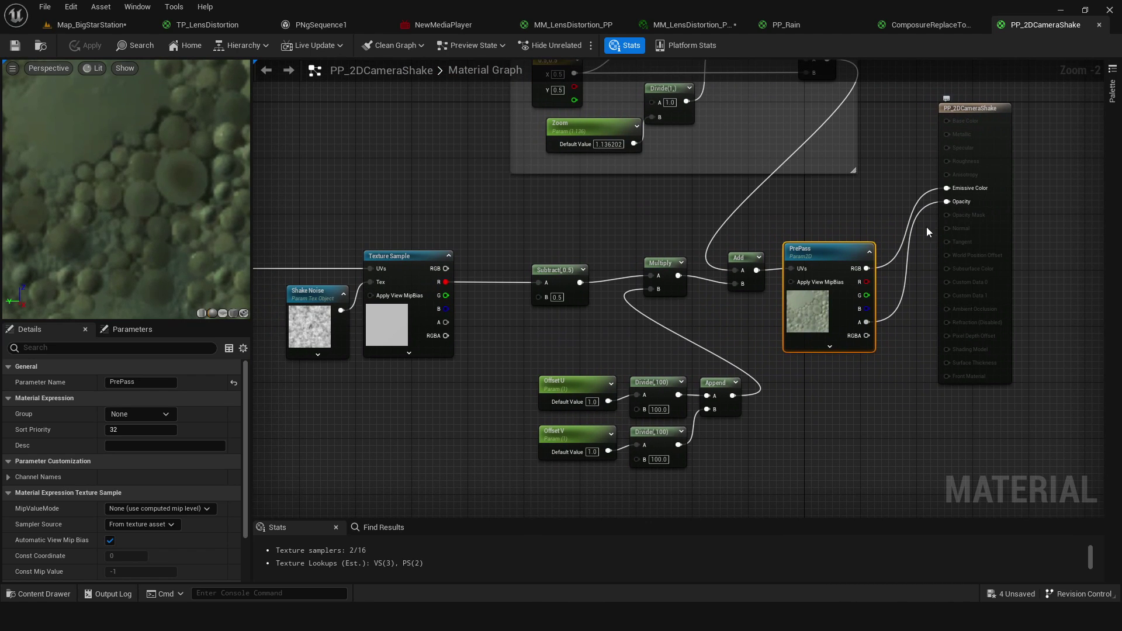
{"action": "right_click_drag", "start_coordinate": [768, 401], "coordinate": [710, 358]}
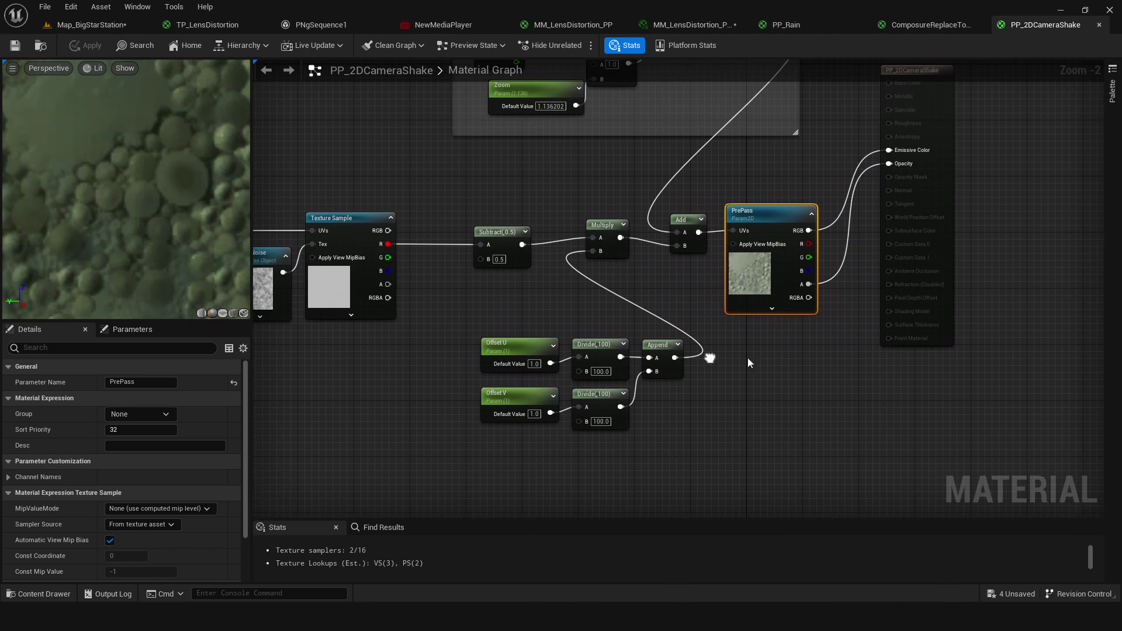
{"action": "right_click_drag", "start_coordinate": [382, 343], "coordinate": [600, 309]}
{"action": "right_click_drag", "start_coordinate": [326, 200], "coordinate": [454, 269]}
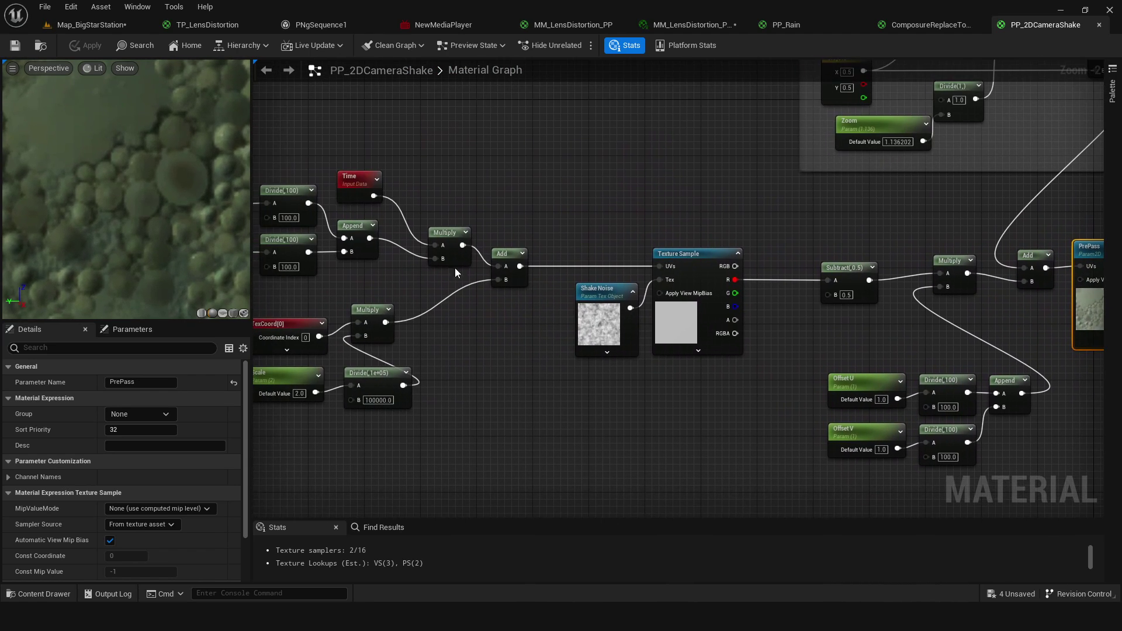
Step: Return to the level and open the 0010_comp preview in its own window, placed clear of the camera shake material parameter values
{"action": "left_click", "coordinate": [101, 26]}
{"action": "scroll", "coordinate": [777, 462], "scroll_direction": "down", "scroll_amount": 2}
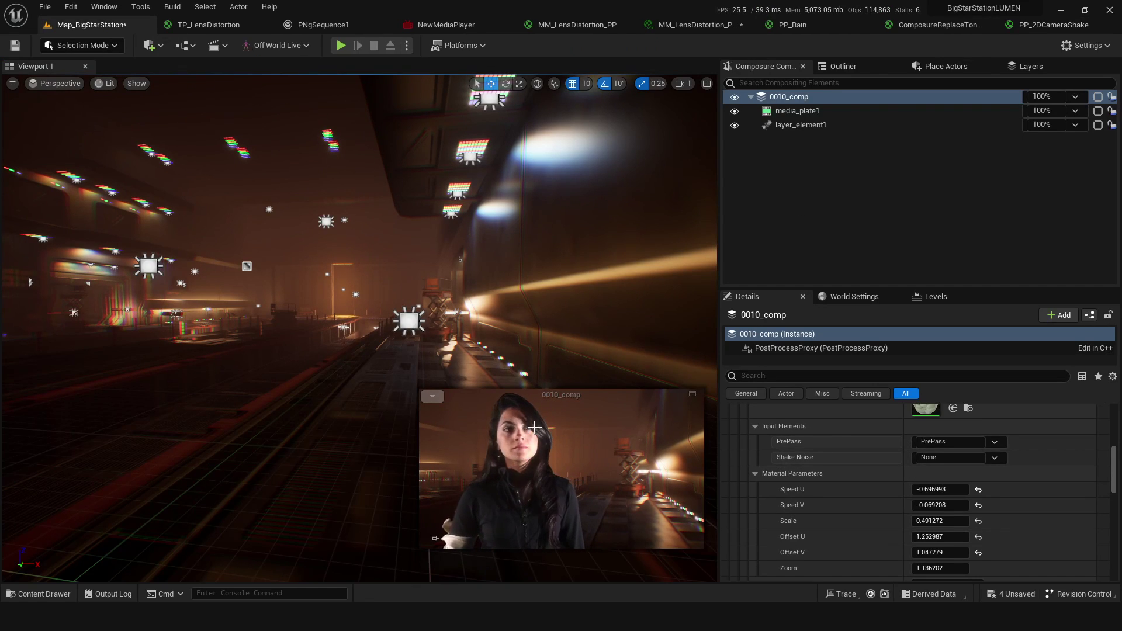
{"action": "left_click", "coordinate": [692, 396]}
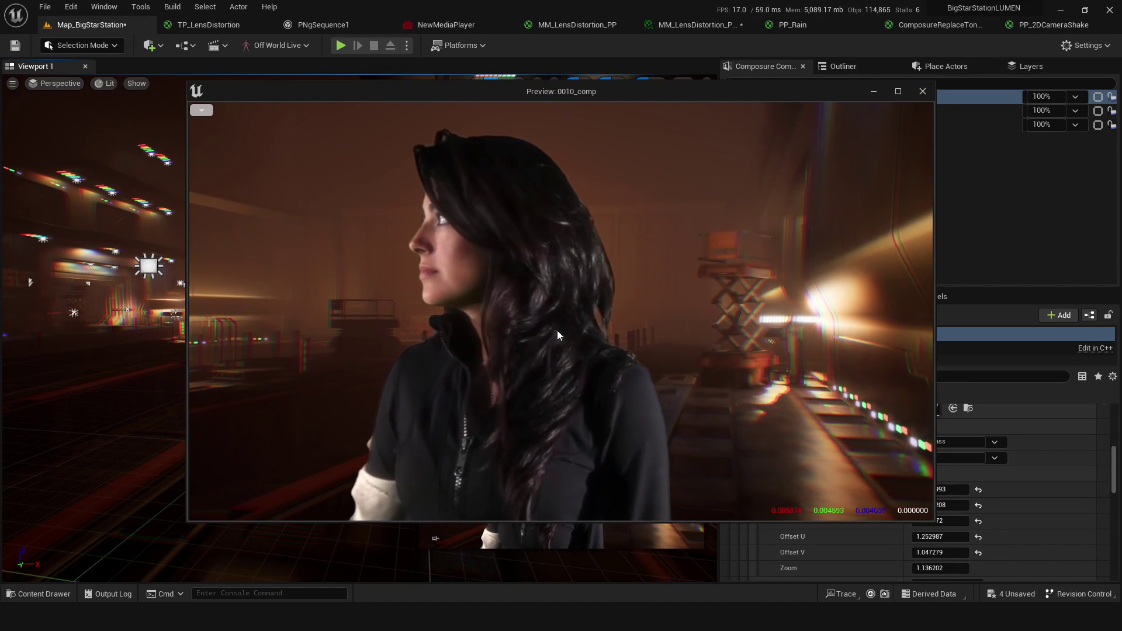
{"action": "left_click_drag", "start_coordinate": [576, 100], "coordinate": [418, 75]}
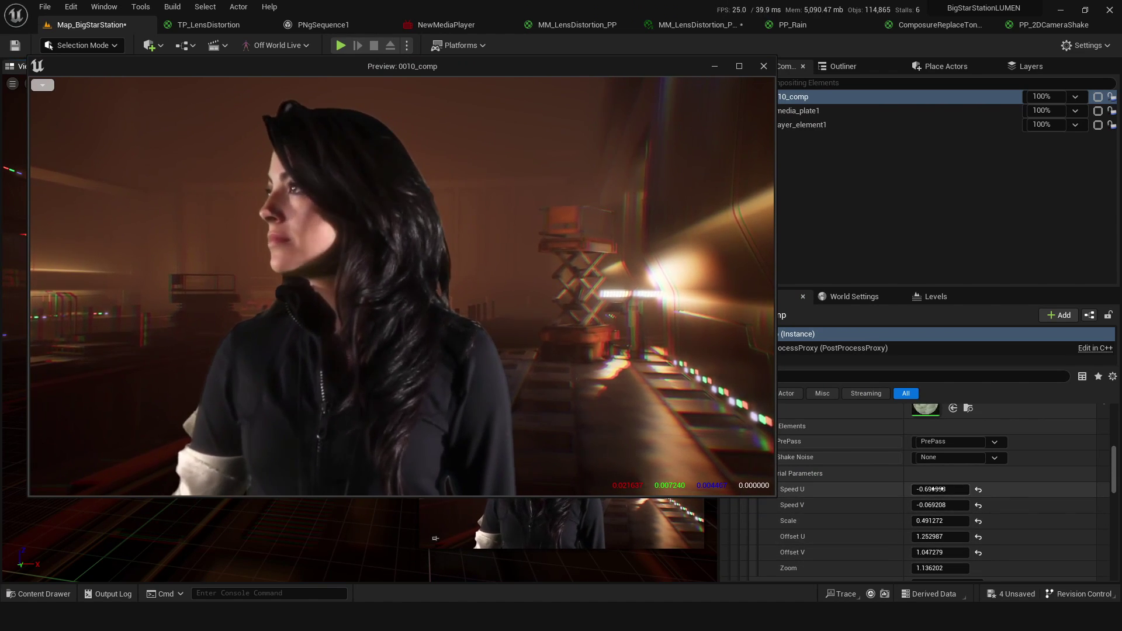
Step: Try a camera shake Zoom of 1.008239 with Speed U at -0.003924 and -0.083131
{"action": "scroll", "coordinate": [948, 557], "scroll_direction": "down", "scroll_amount": 1}
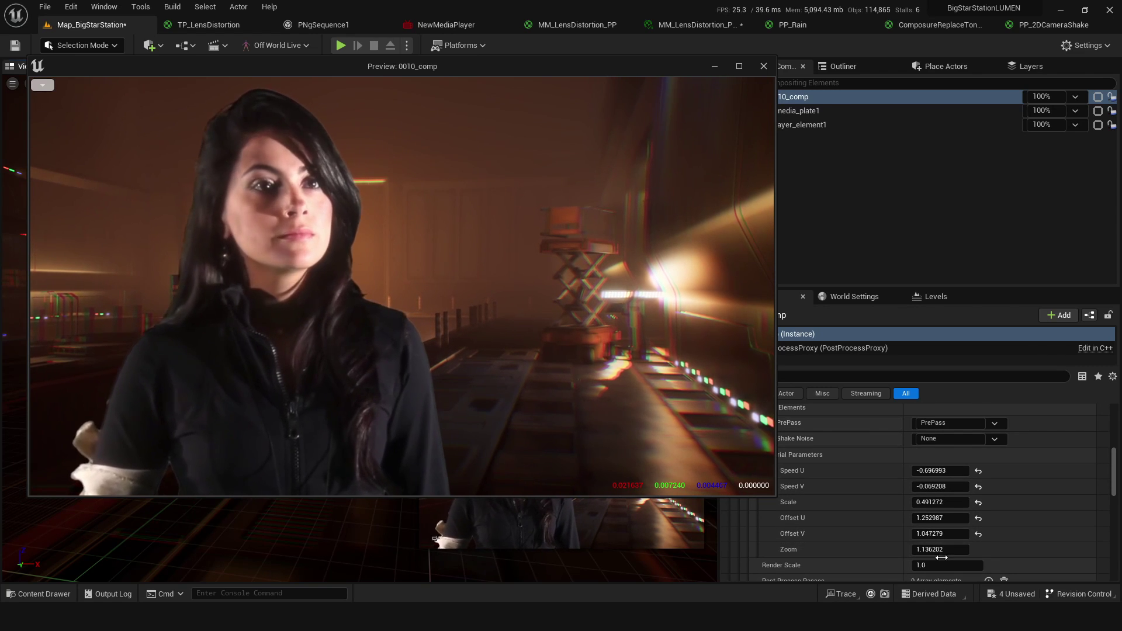
{"action": "left_click_drag", "start_coordinate": [940, 550], "coordinate": [917, 549]}
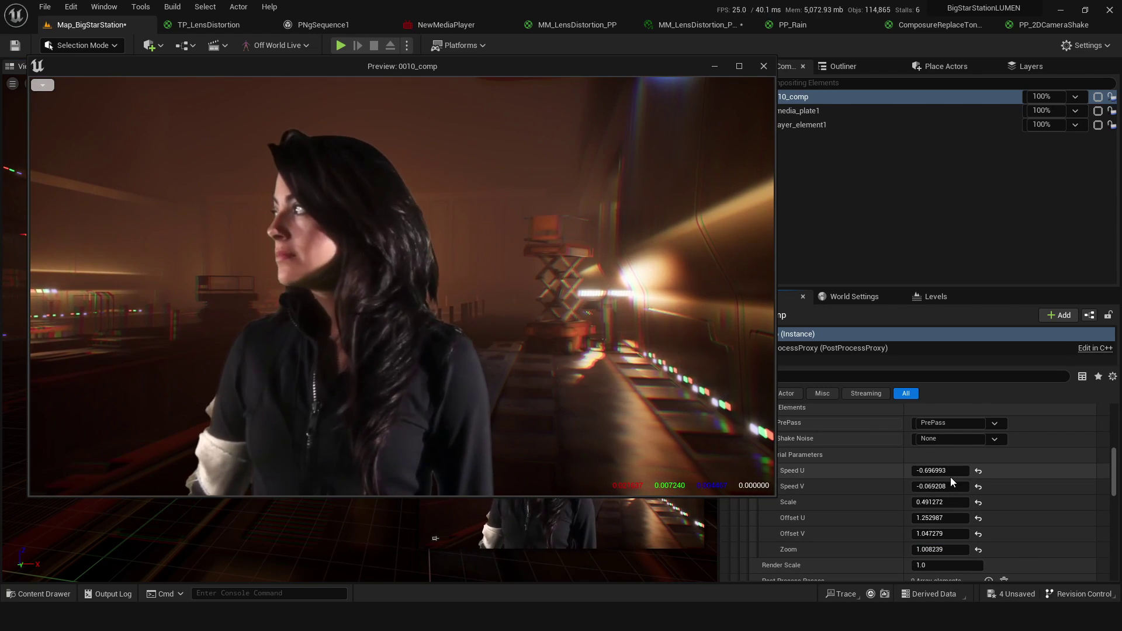
{"action": "left_click_drag", "start_coordinate": [939, 470], "coordinate": [984, 471]}
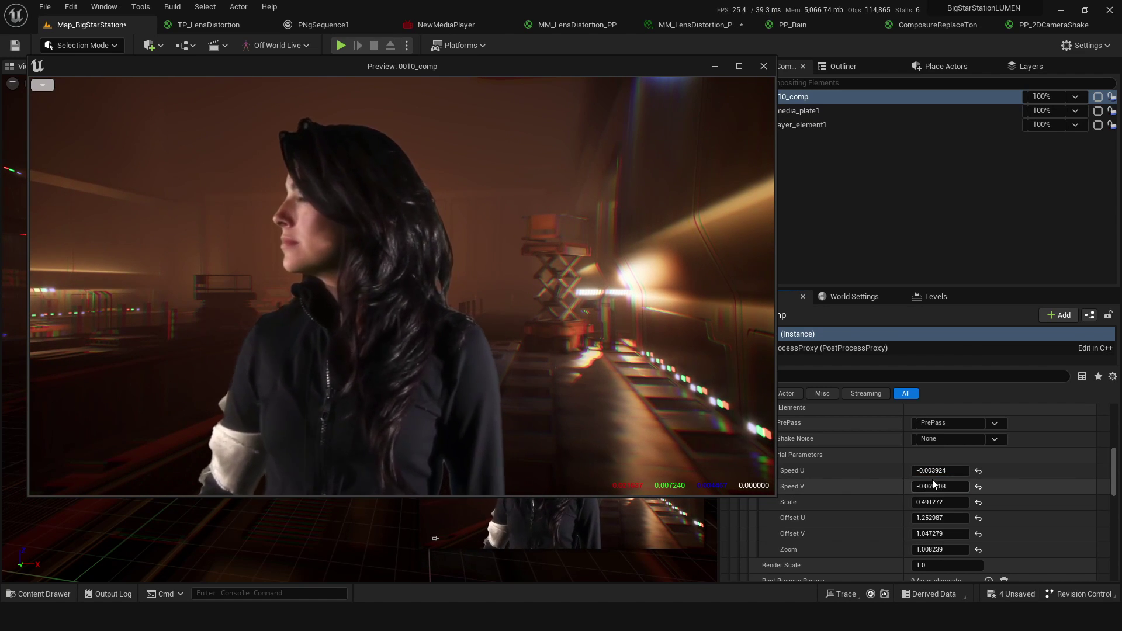
{"action": "left_click_drag", "start_coordinate": [935, 472], "coordinate": [931, 472]}
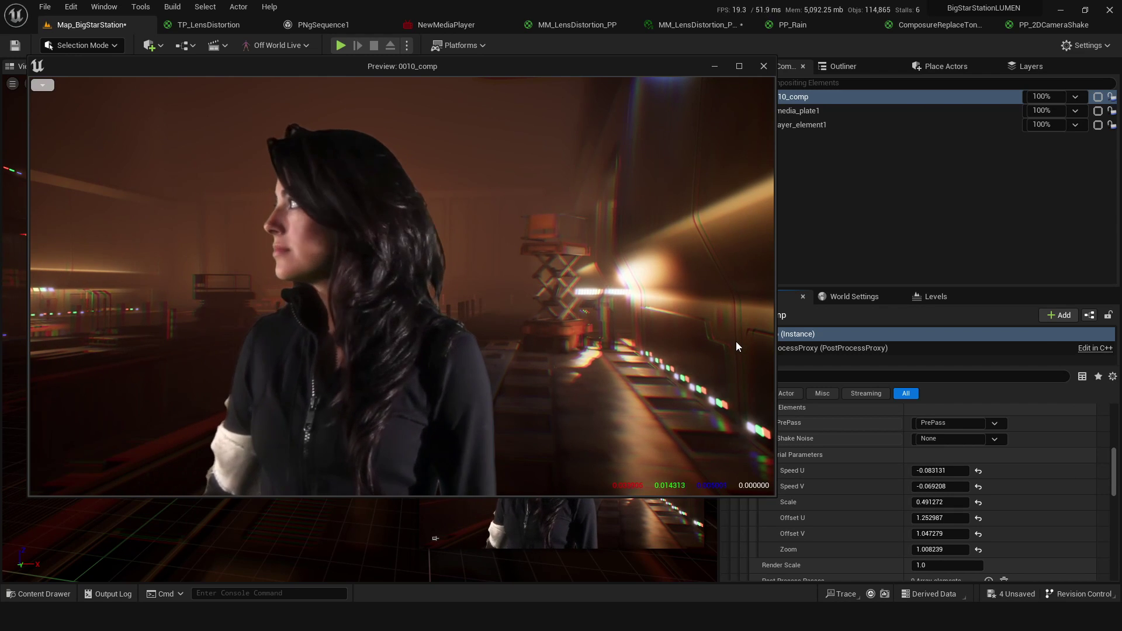
Step: Try a camera shake Scale of 139610.578125, Speed U of -0.994023, and a reduced Scale of 15.795191
{"action": "mouse_move", "coordinate": [938, 495]}
{"action": "left_mouse_down"}
{"action": "mouse_move", "coordinate": [1098, 495]}
{"action": "mouse_move", "coordinate": [937, 506]}
{"action": "left_mouse_up"}
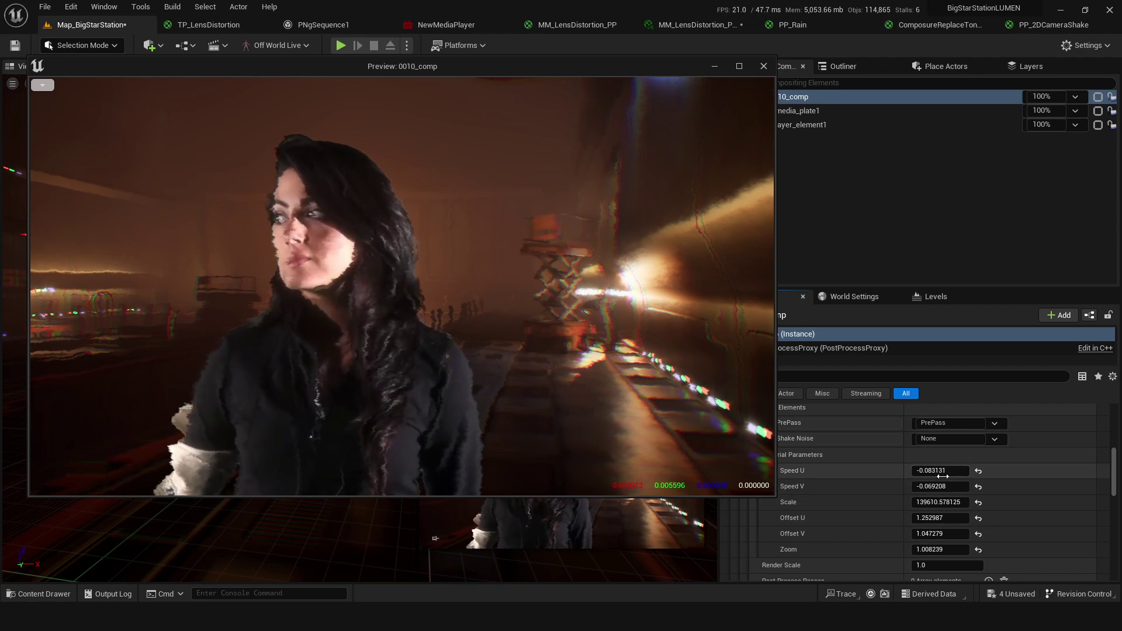
{"action": "left_click_drag", "start_coordinate": [939, 472], "coordinate": [876, 470]}
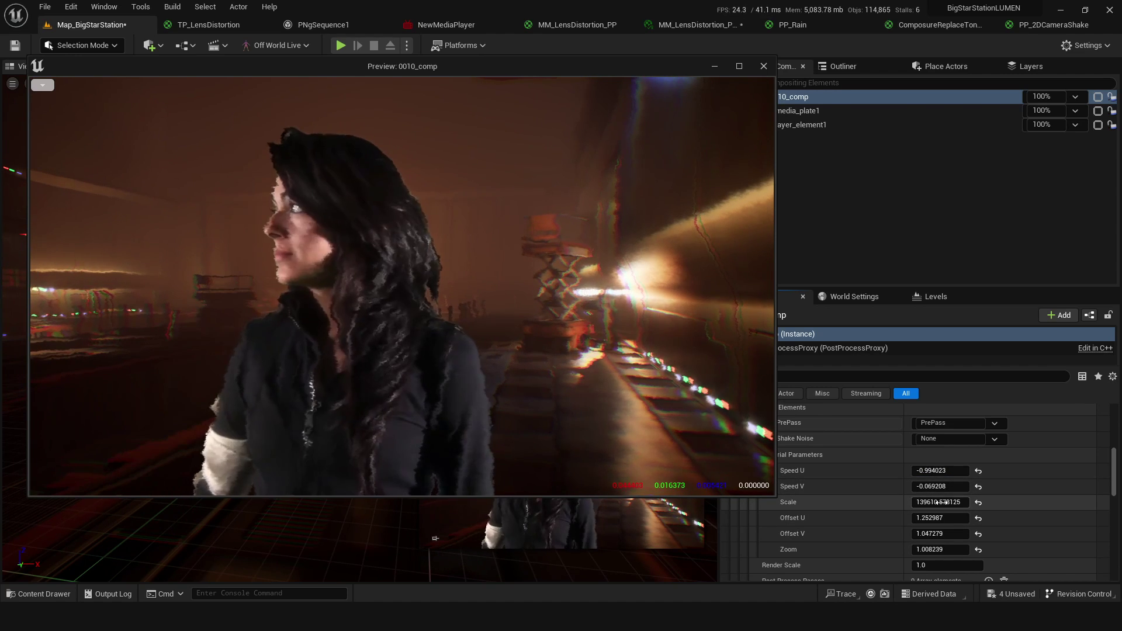
{"action": "left_click_drag", "start_coordinate": [939, 502], "coordinate": [867, 503]}
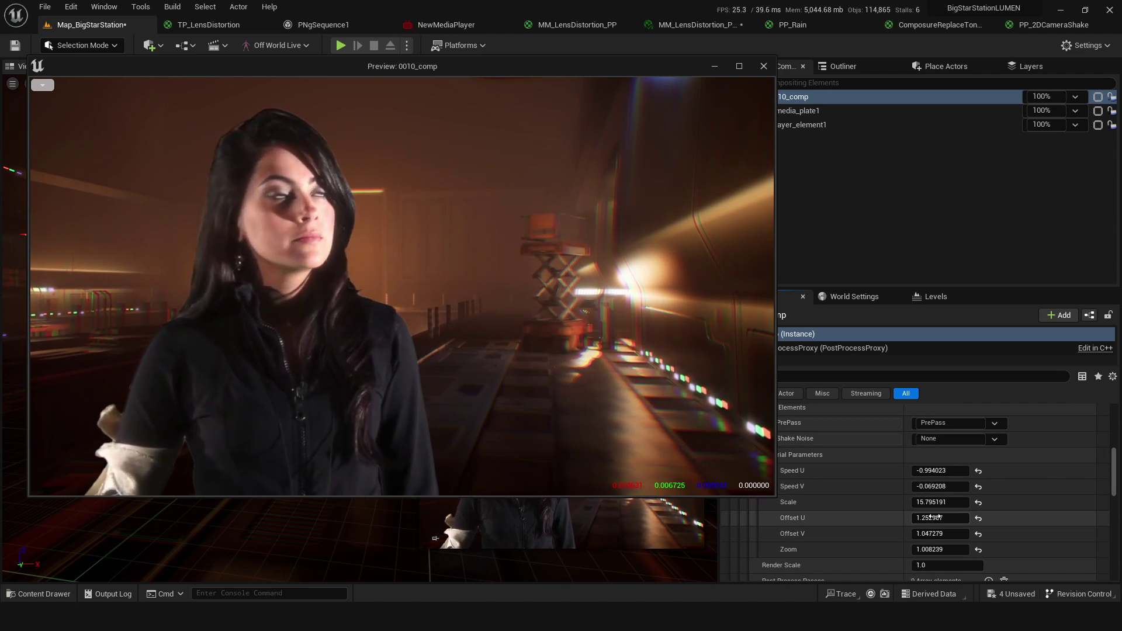
Step: Try Offset U at 24.31447 and Offset V at 660.426086, undo both offset changes, and save the level
{"action": "mouse_move", "coordinate": [935, 519]}
{"action": "left_mouse_down"}
{"action": "mouse_move", "coordinate": [981, 535]}
{"action": "mouse_move", "coordinate": [935, 535]}
{"action": "left_mouse_up"}
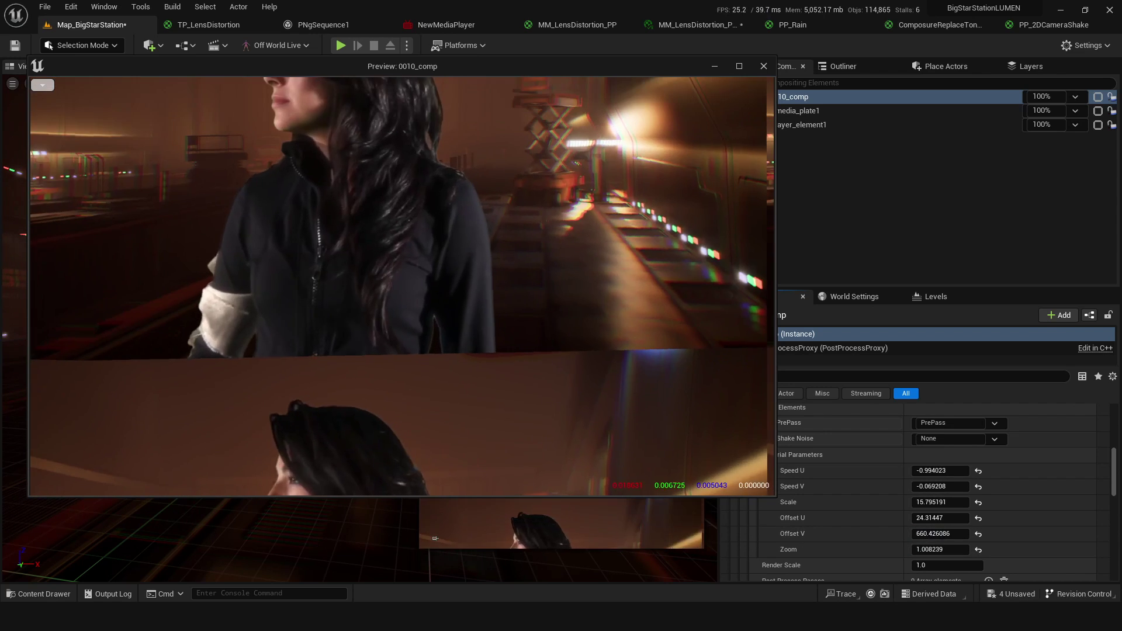
{"action": "key", "text": "ctrl+z"}
{"action": "key", "text": "ctrl+z"}
{"action": "key", "text": "ctrl+s"}
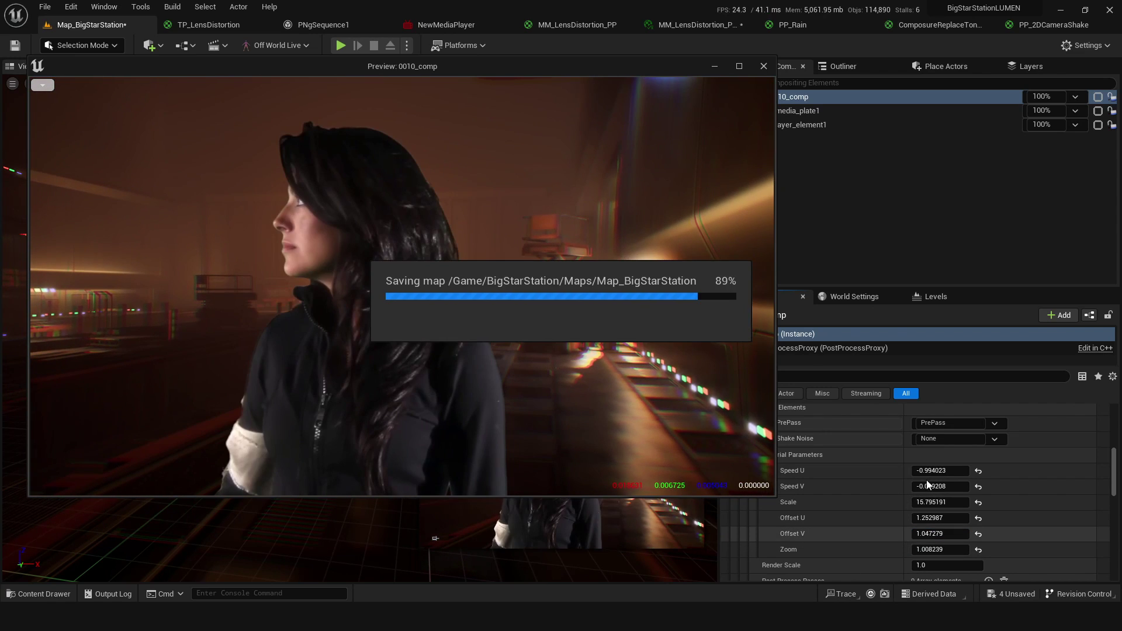
Step: Try Speed U at 9.228918 and Speed V at 84.056091, and undo these and the earlier Scale, Speed U, Zoom and Offset V changes
{"action": "left_click_drag", "start_coordinate": [935, 473], "coordinate": [969, 486]}
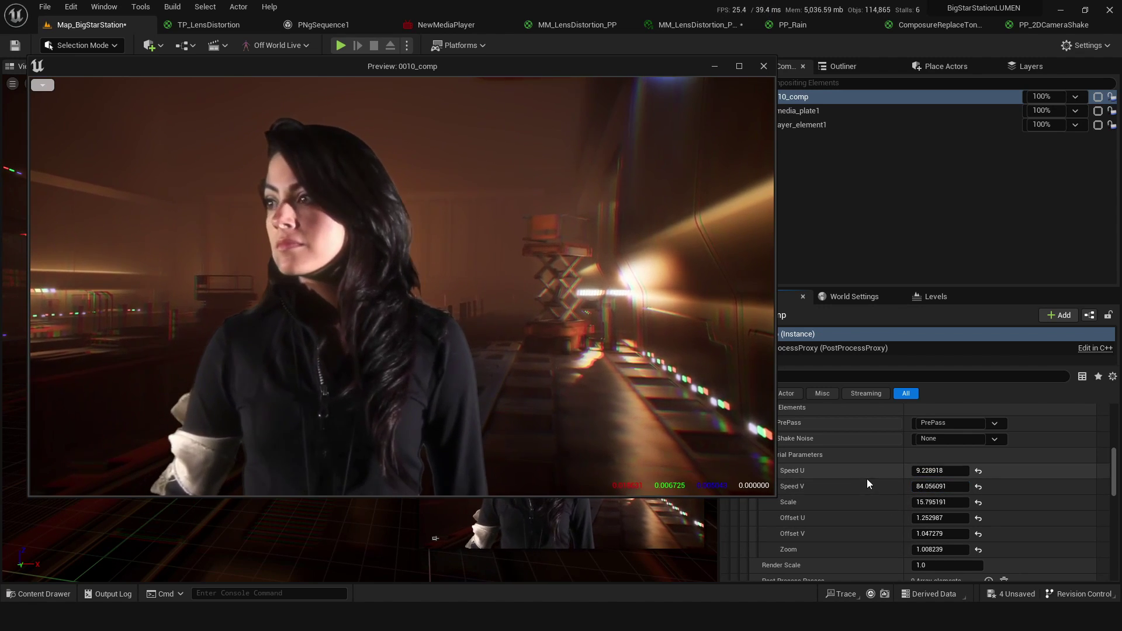
{"action": "key", "text": "ctrl+z"}
{"action": "key", "text": "ctrl+z"}
{"action": "key", "text": "ctrl+z"}
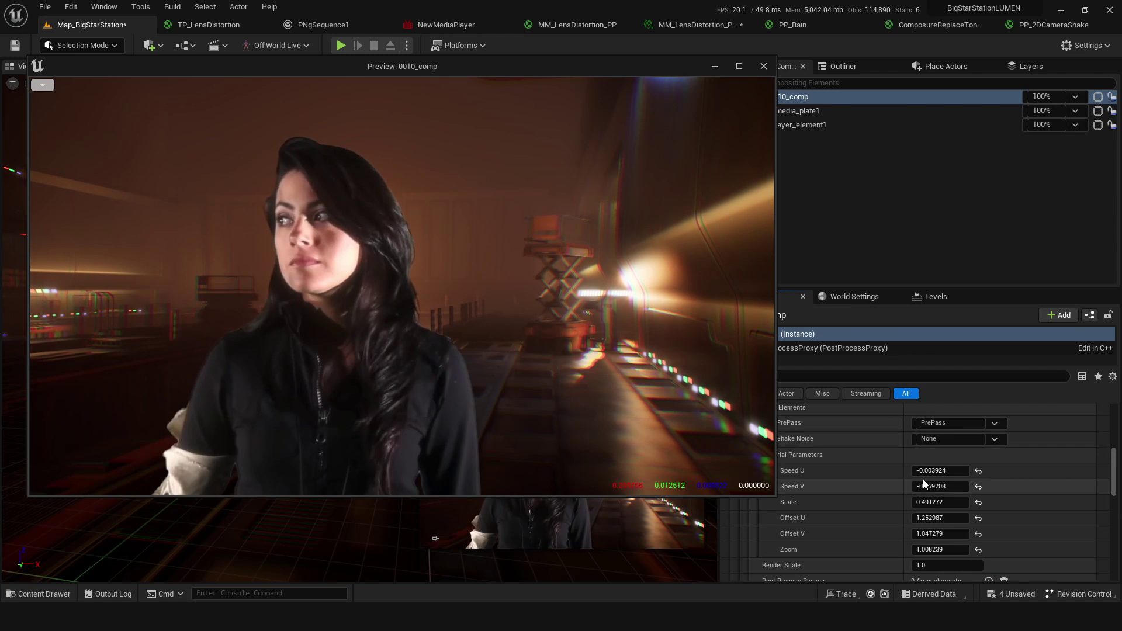
{"action": "key", "text": "ctrl+z"}
{"action": "key", "text": "ctrl+z"}
{"action": "key", "text": "ctrl+z"}
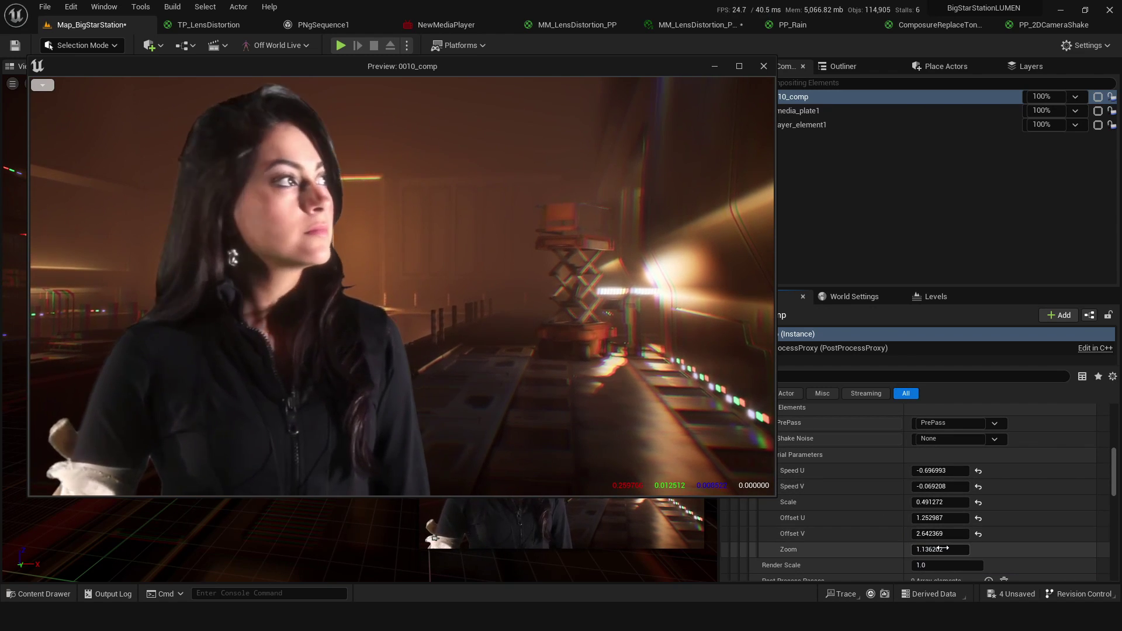
Step: Set the camera shake's Zoom to 1.008239 and save the level
{"action": "left_click_drag", "start_coordinate": [937, 550], "coordinate": [928, 551]}
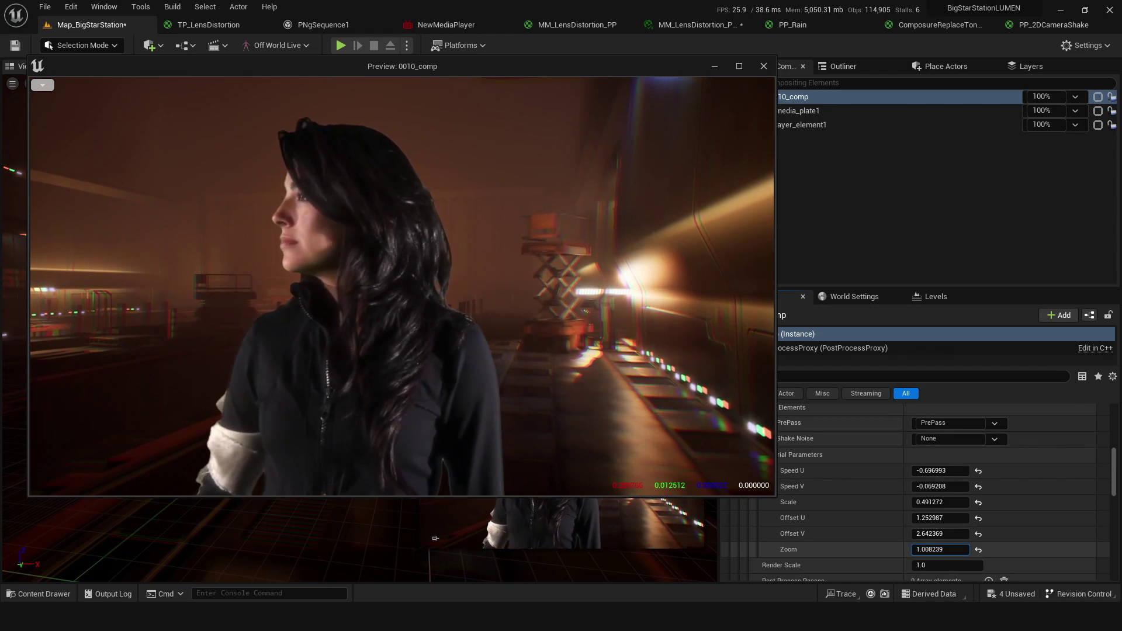
{"action": "key", "text": "ctrl+s"}
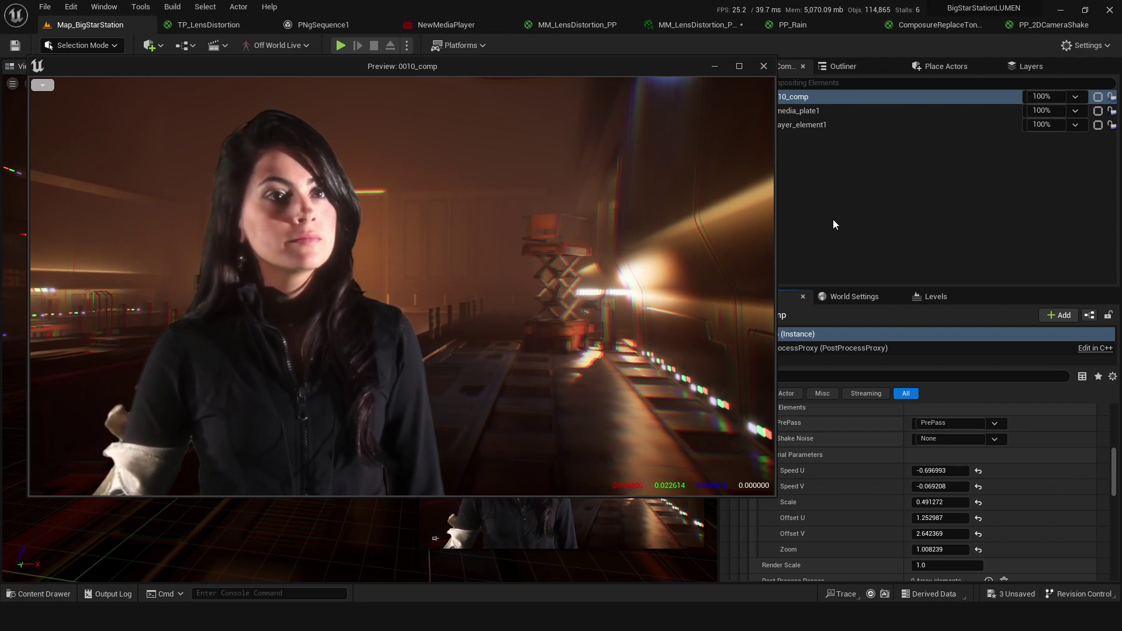
Step: Shrink the 0010_comp preview window, examine the PP_2DCameraShake material graph beside it, and return to the level with the preview over the viewport
{"action": "left_click_drag", "start_coordinate": [776, 495], "coordinate": [690, 446]}
{"action": "scroll", "coordinate": [863, 455], "scroll_direction": "up", "scroll_amount": 2}
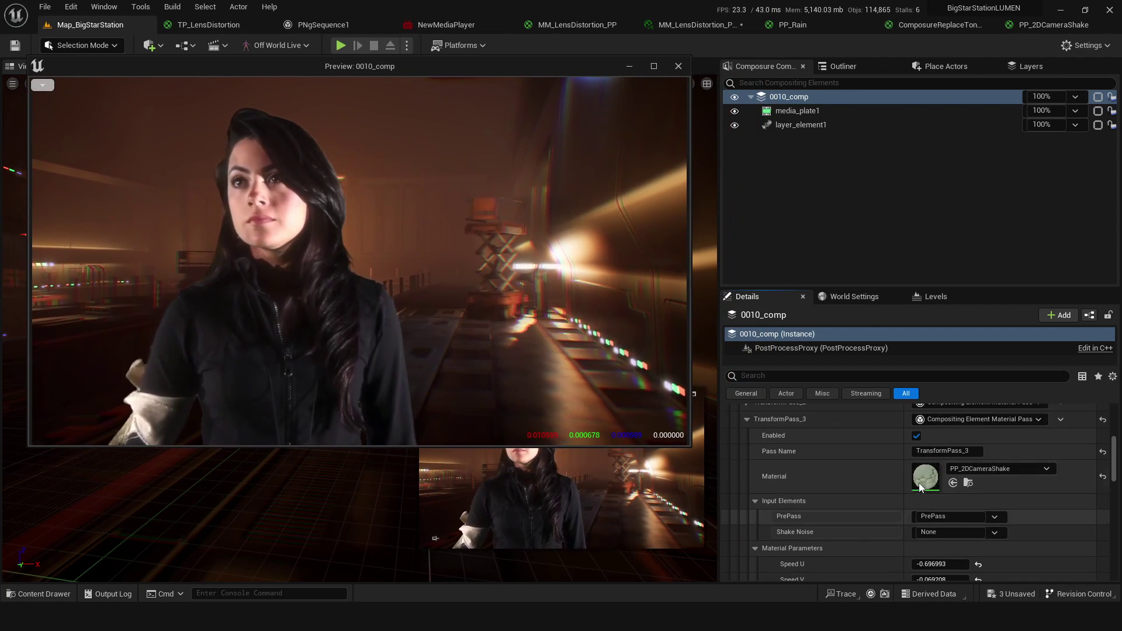
{"action": "double_click", "coordinate": [922, 478]}
{"action": "left_click_drag", "start_coordinate": [558, 78], "coordinate": [488, 505]}
{"action": "right_click_drag", "start_coordinate": [618, 434], "coordinate": [499, 395]}
{"action": "right_click_drag", "start_coordinate": [567, 305], "coordinate": [397, 358]}
{"action": "left_click_drag", "start_coordinate": [510, 497], "coordinate": [587, 138]}
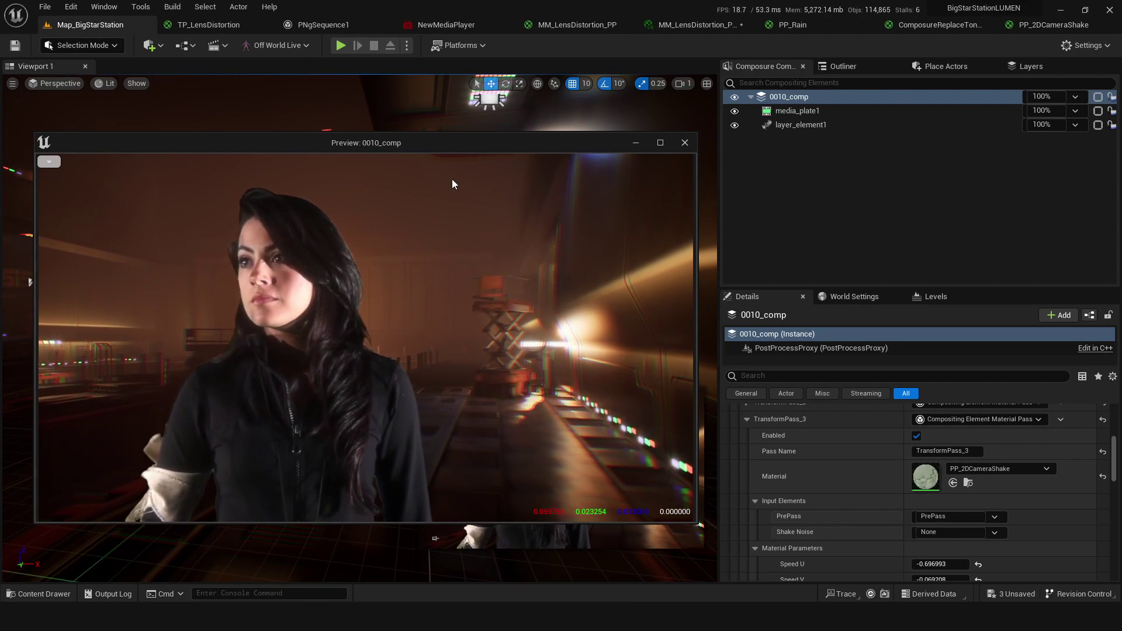
{"action": "left_click_drag", "start_coordinate": [511, 146], "coordinate": [481, 92]}
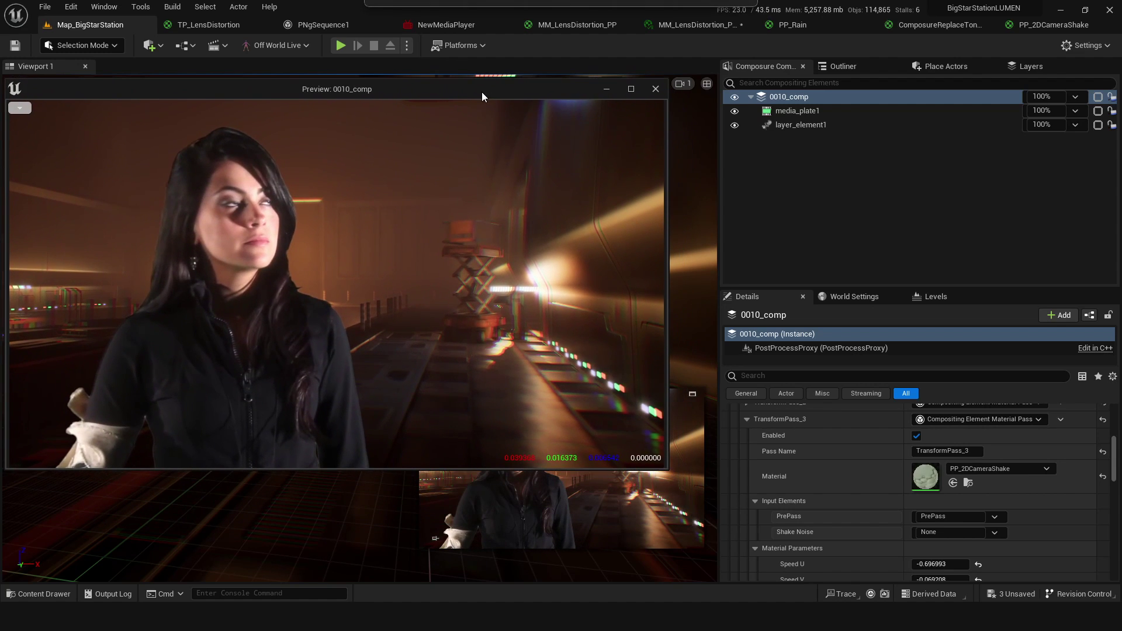